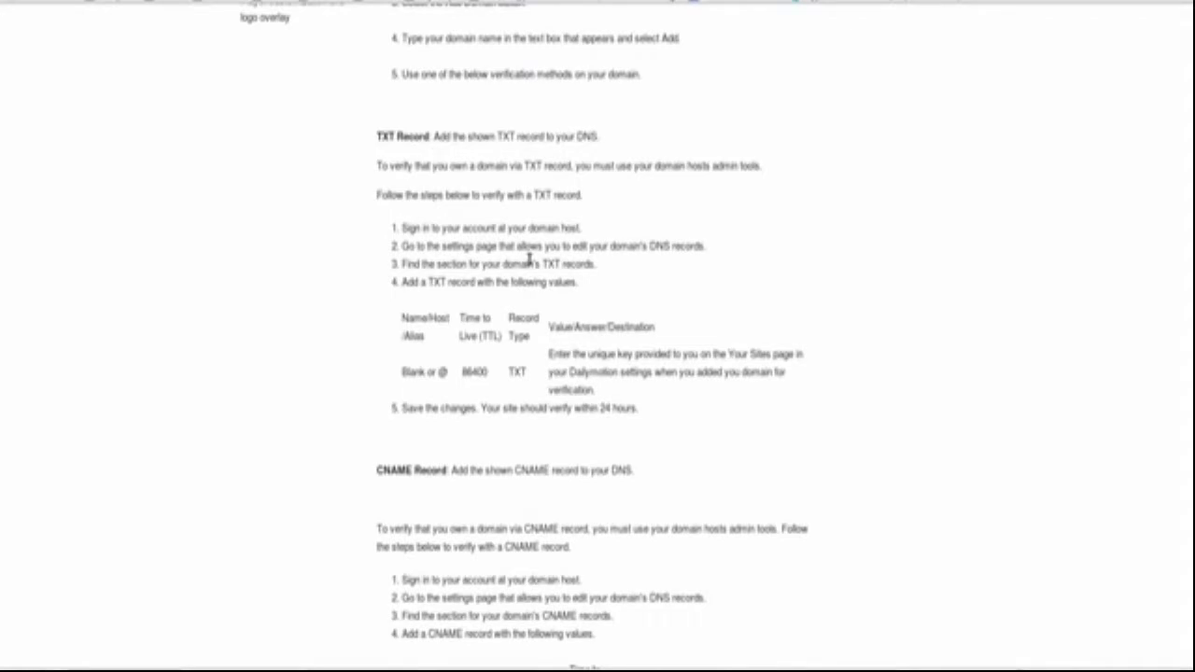
Read the help page's instructions for TXT record, CNAME record, meta tag and HTML file verification, and close the page.
scroll(529, 261, down, 3)
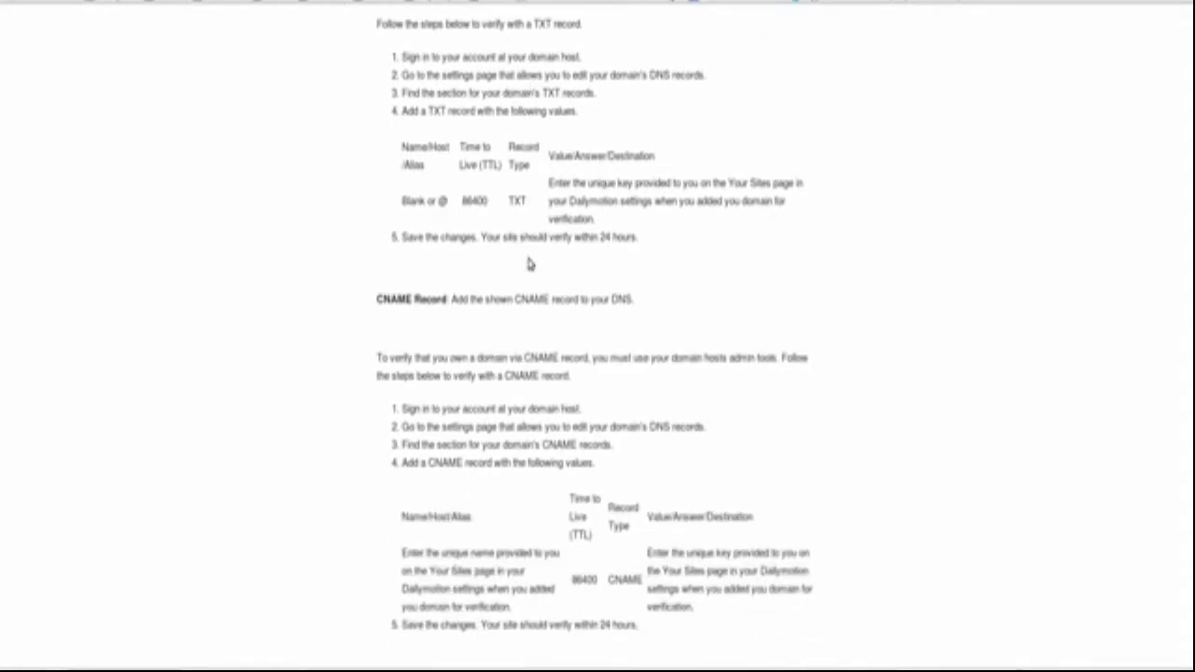
scroll(528, 265, down, 2)
scroll(639, 325, down, 2)
scroll(640, 325, down, 5)
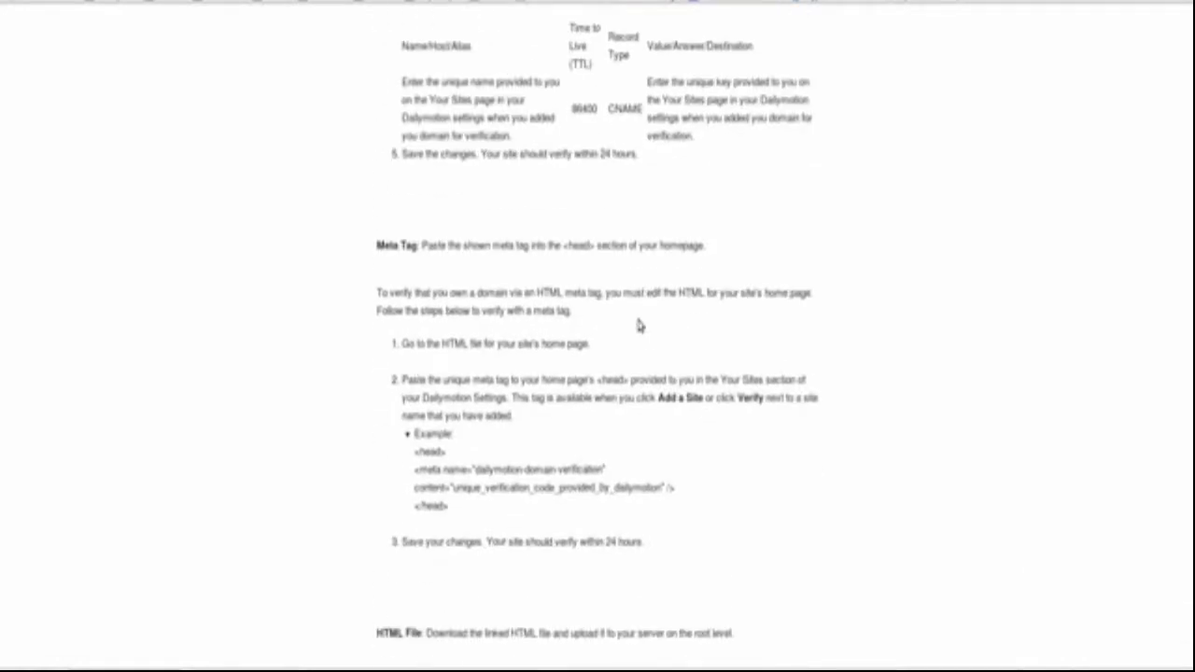
scroll(640, 325, down, 4)
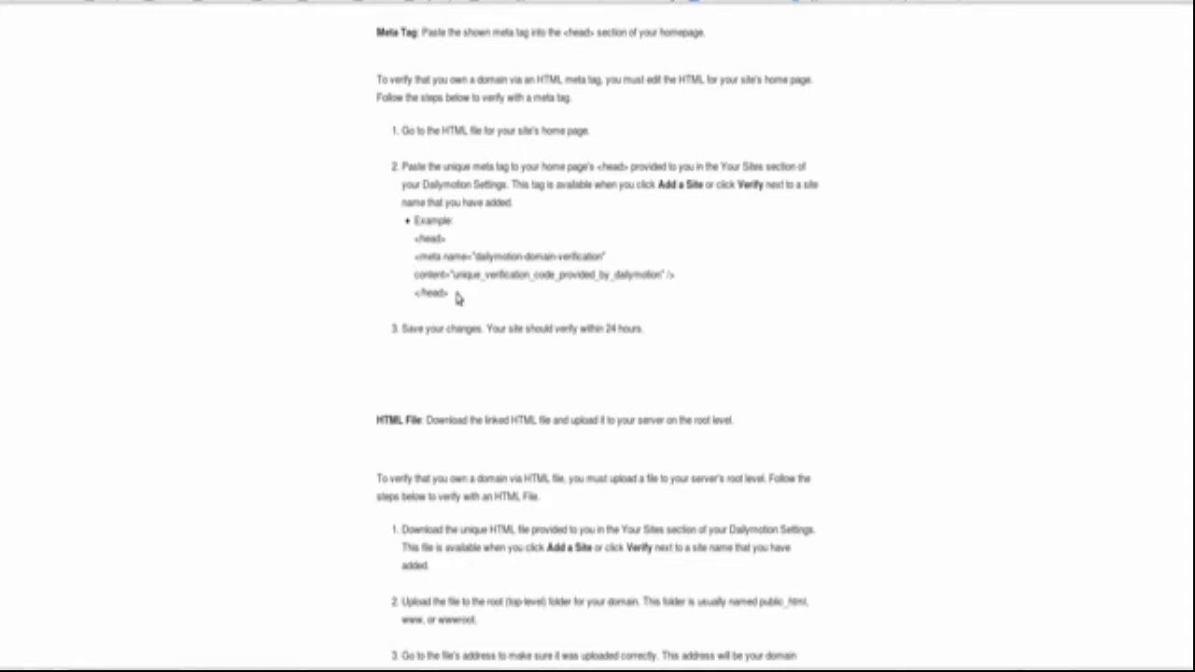
drag(457, 297, 399, 237)
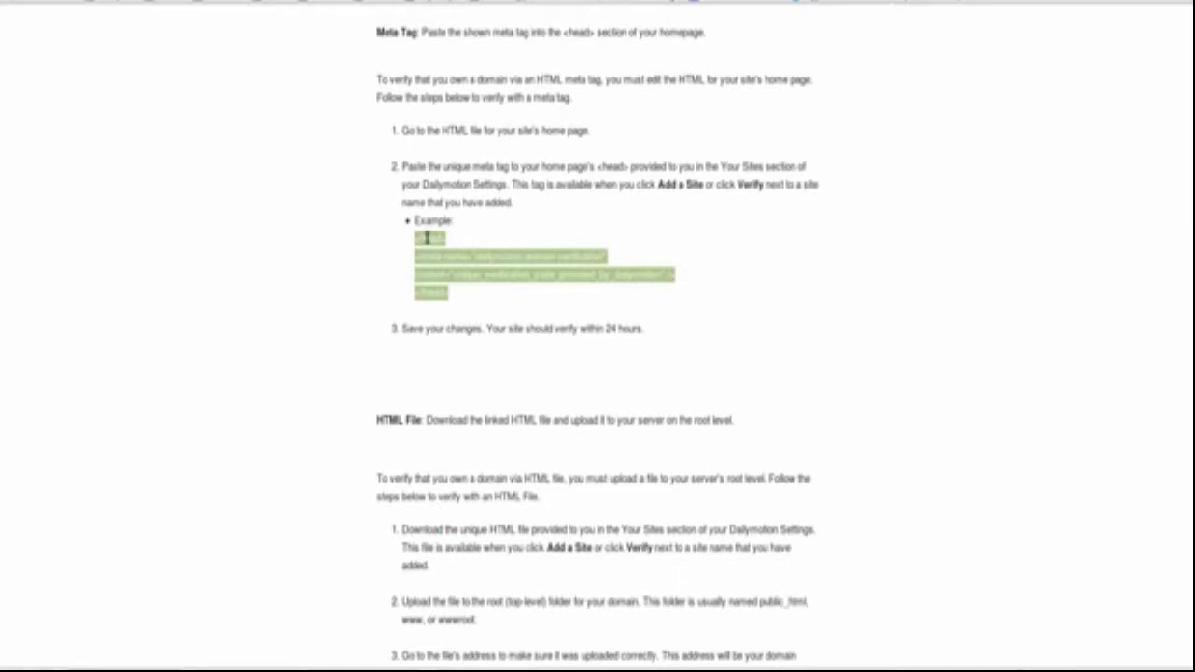
click(476, 262)
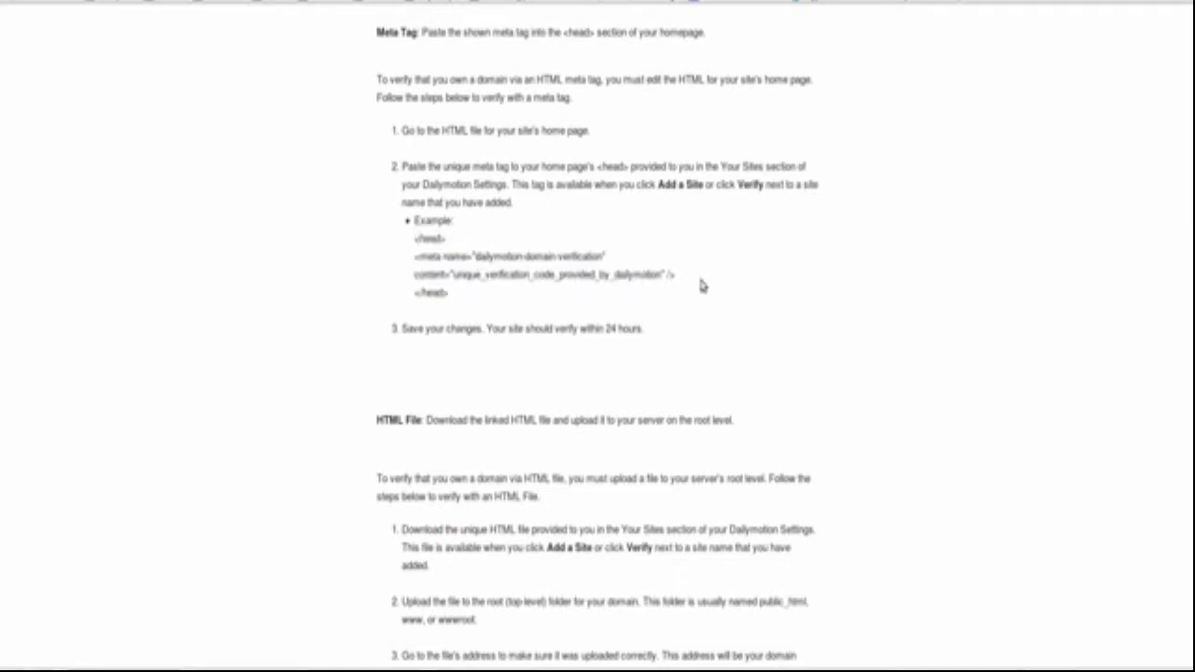
scroll(585, 330, down, 3)
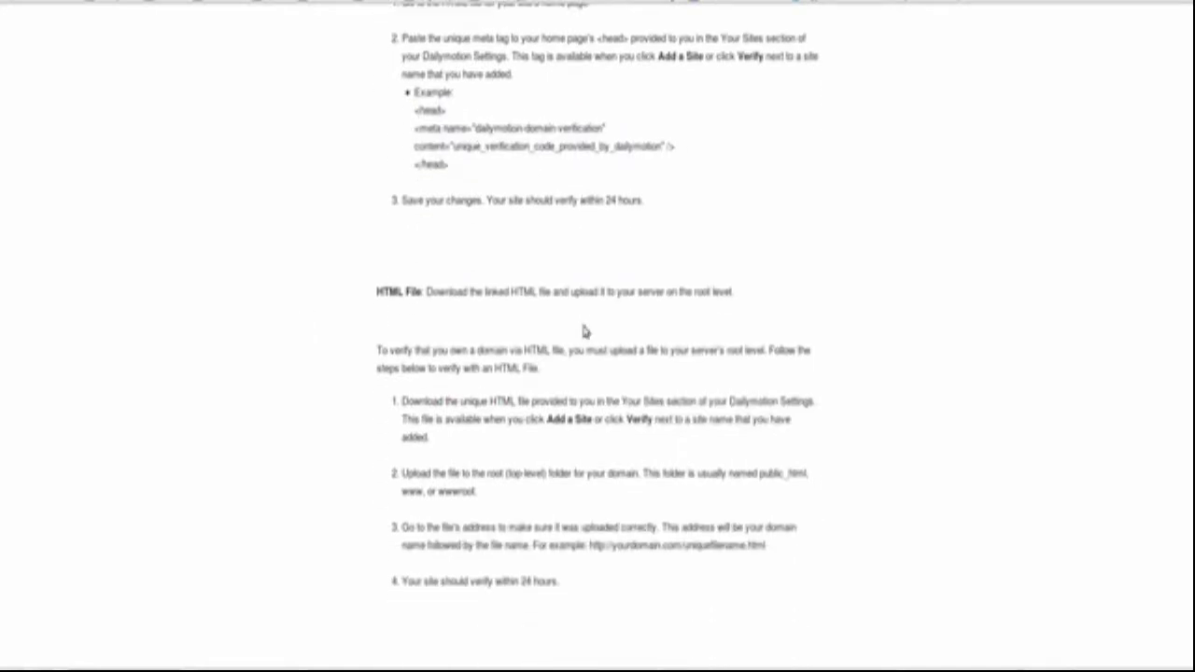
scroll(411, 298, down, 2)
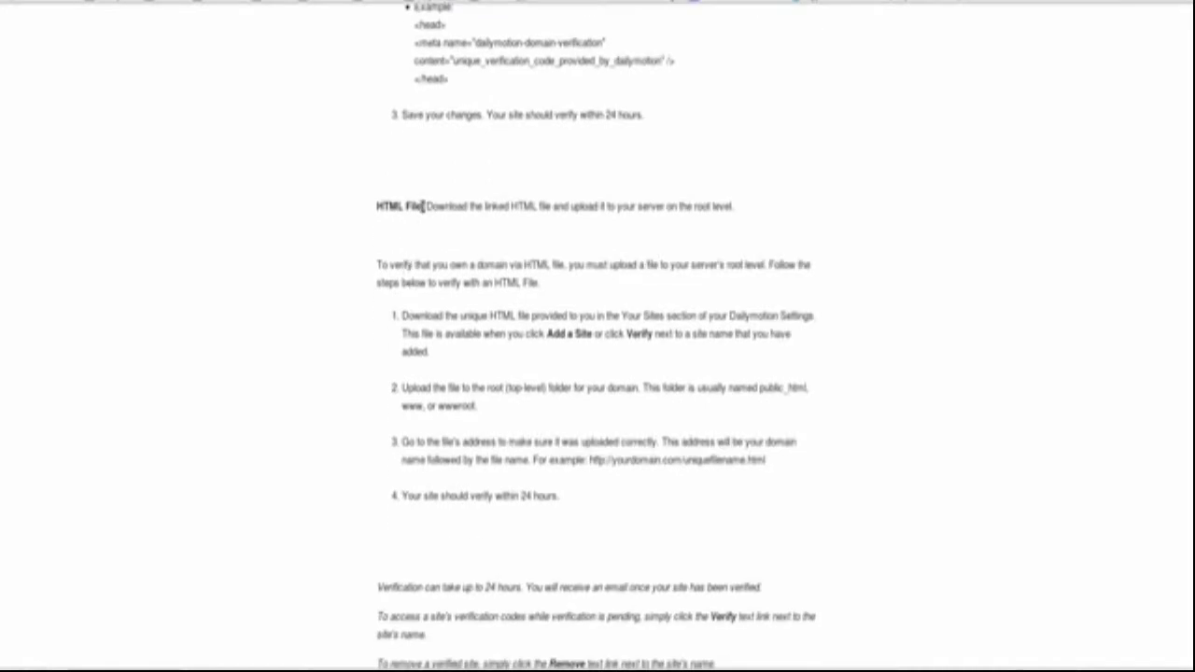
drag(420, 206, 349, 213)
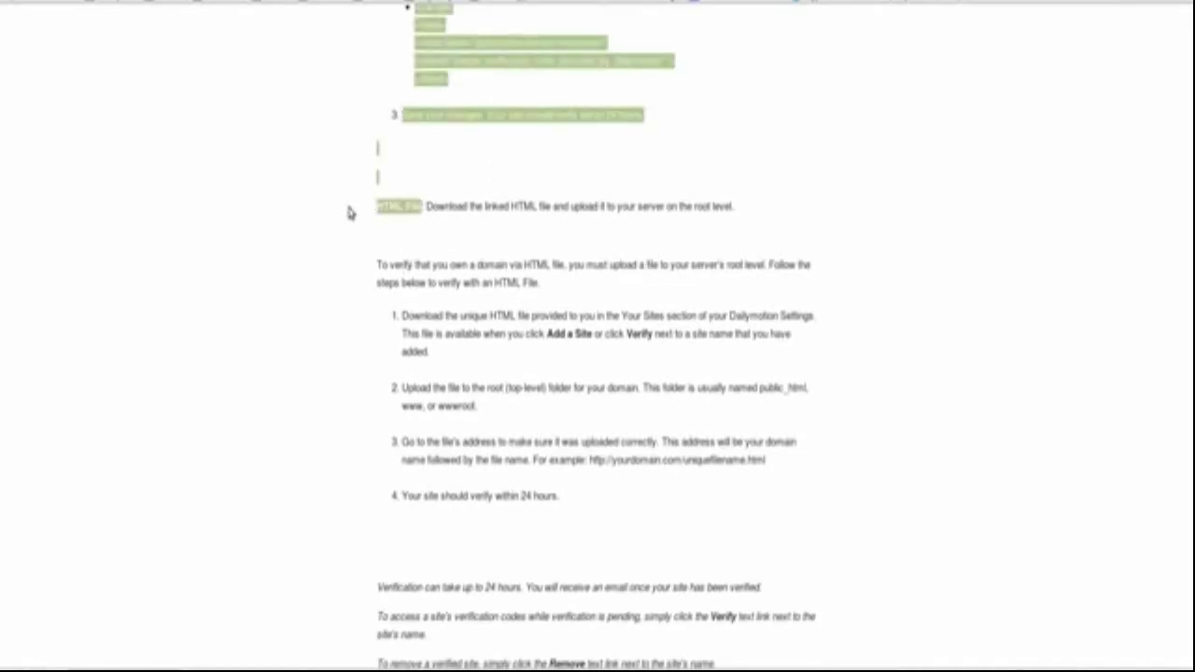
click(519, 232)
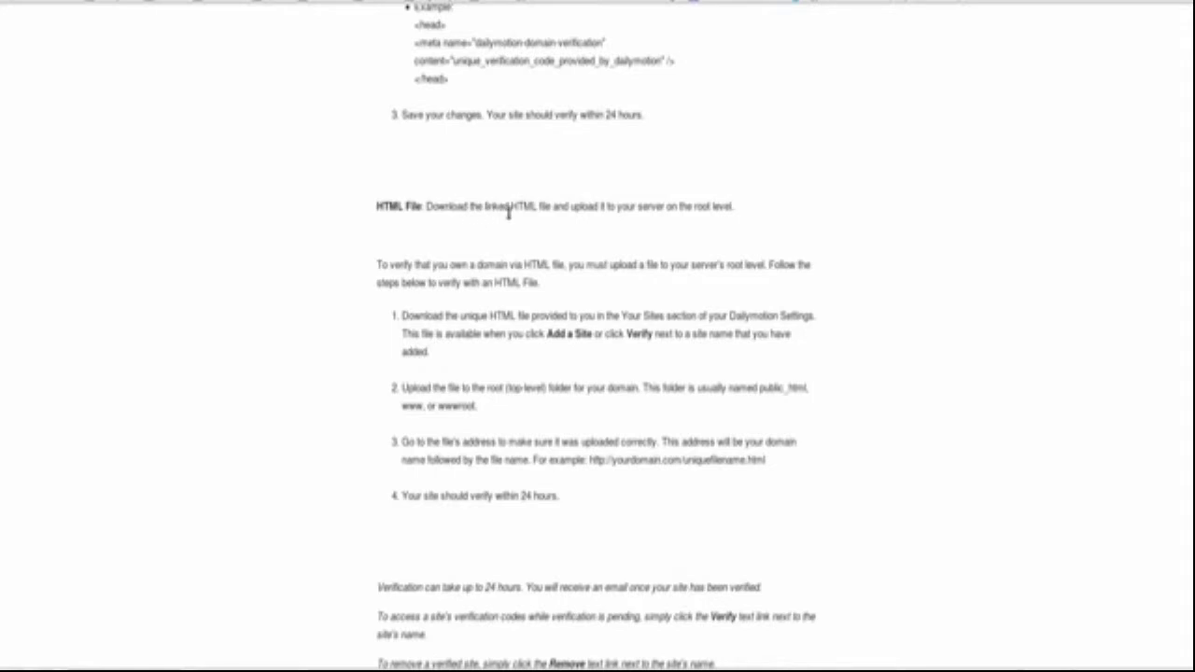
drag(540, 205, 472, 203)
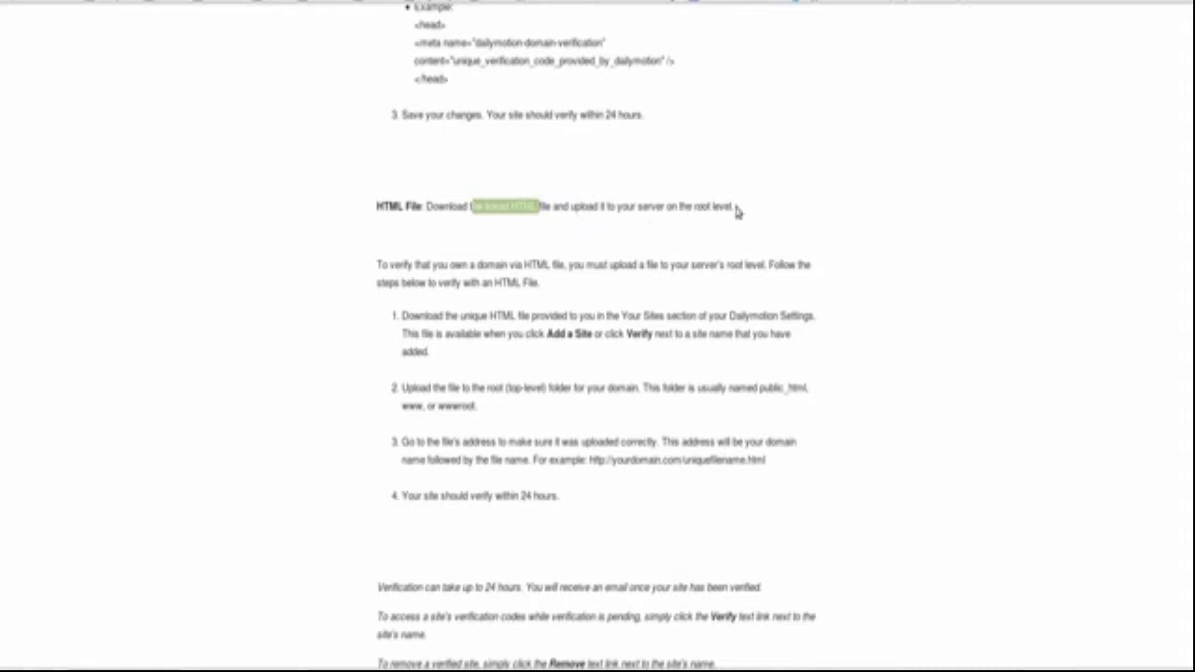
scroll(632, 221, down, 1)
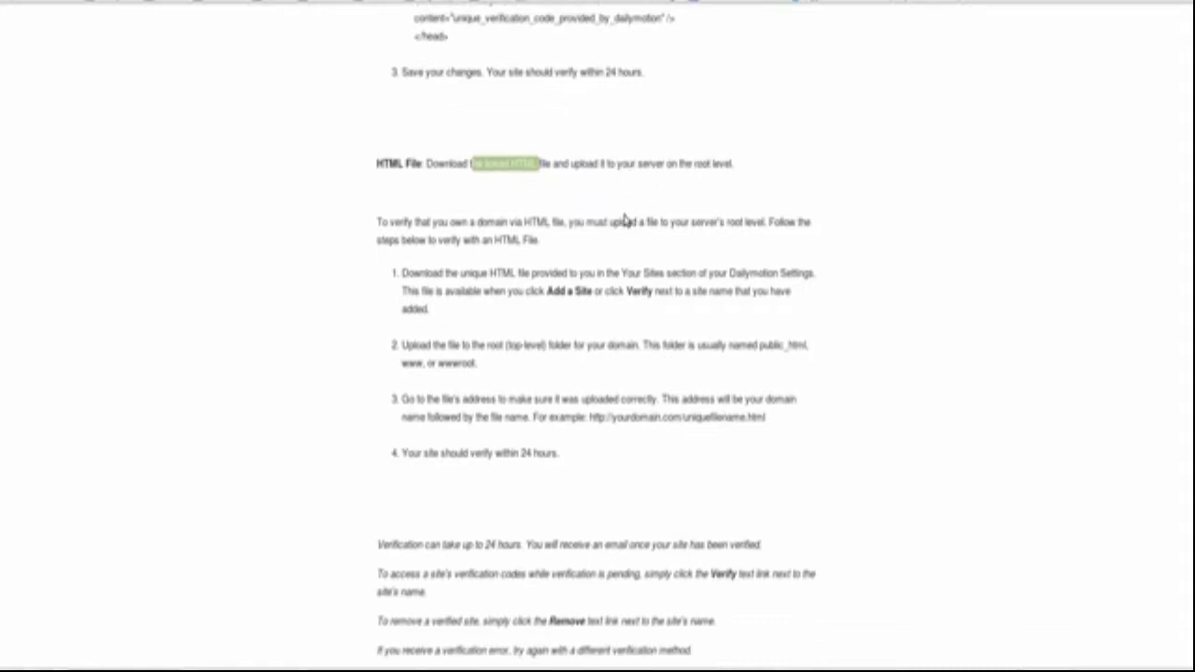
click(458, 204)
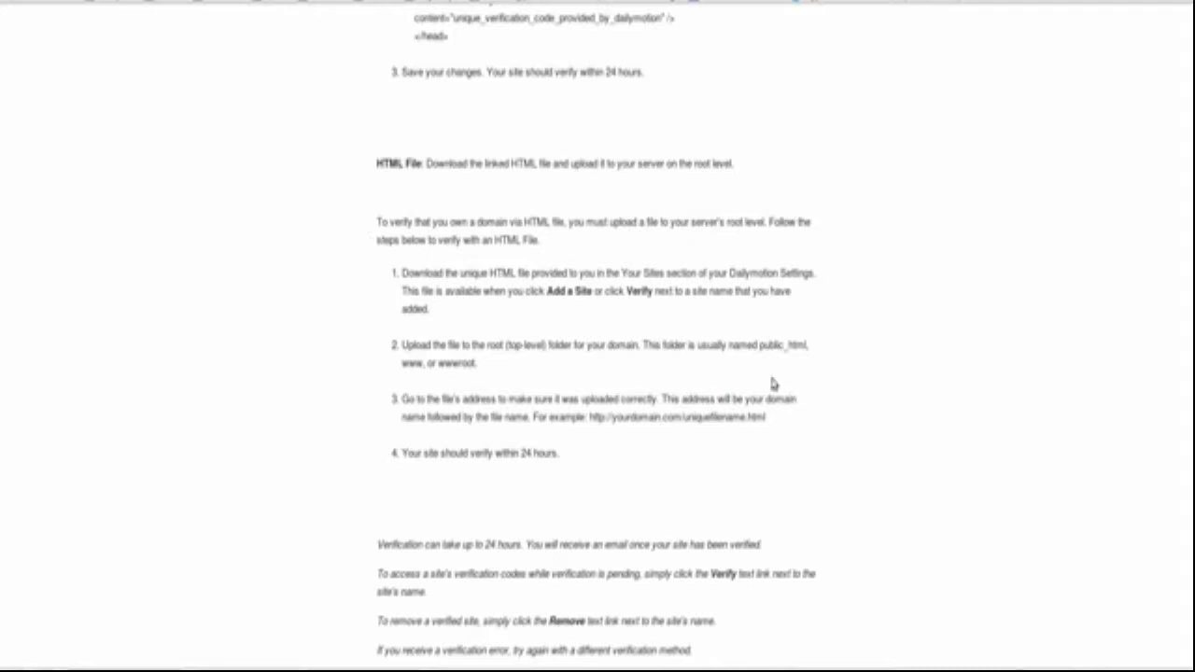
key(ctrl+w)
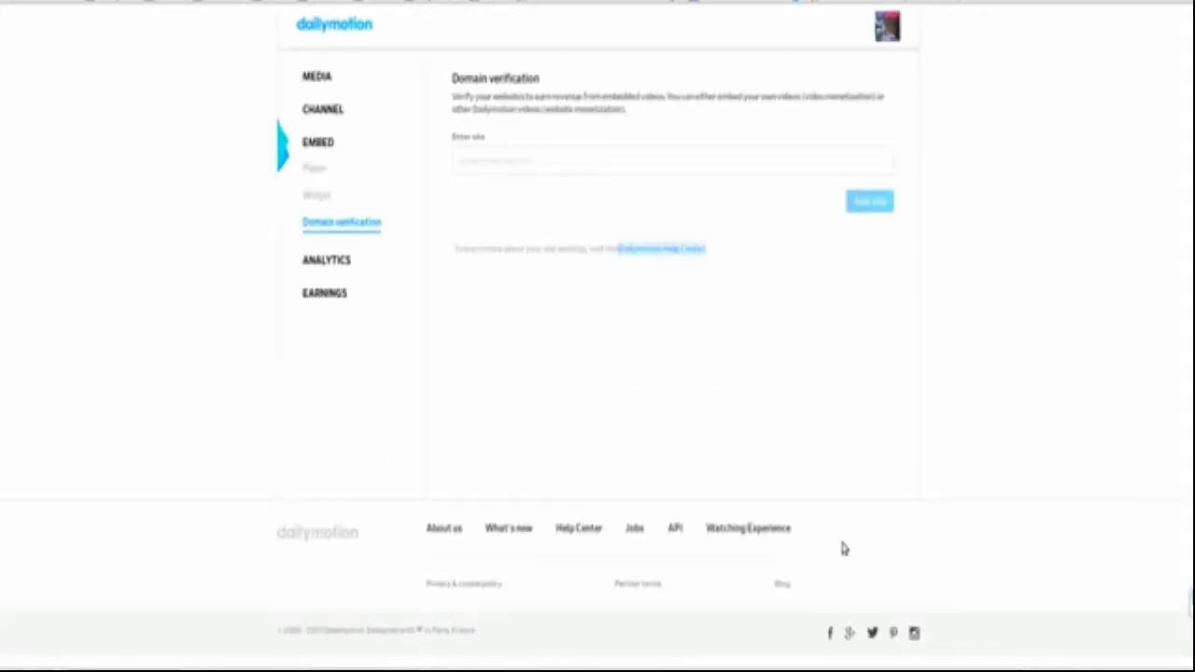
Add the site to domain verification using the copied web address, trimmed to the bare domain ecosdelmilenio.com.
click(509, 151)
right_click(563, 159)
click(592, 215)
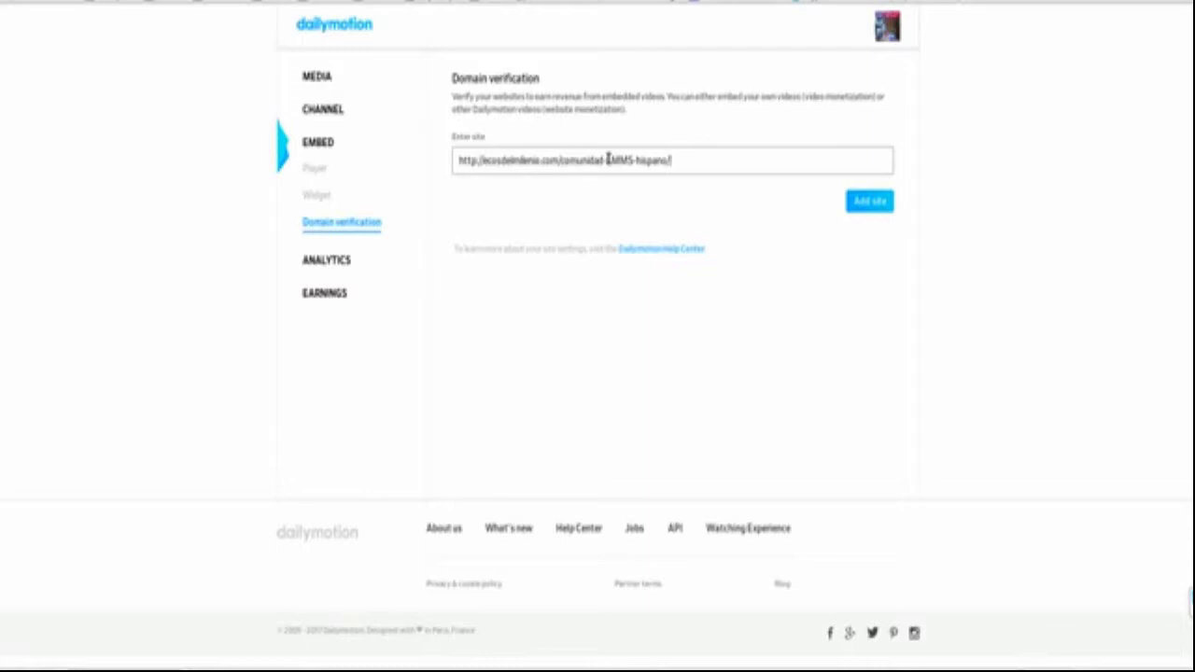
drag(671, 161, 561, 159)
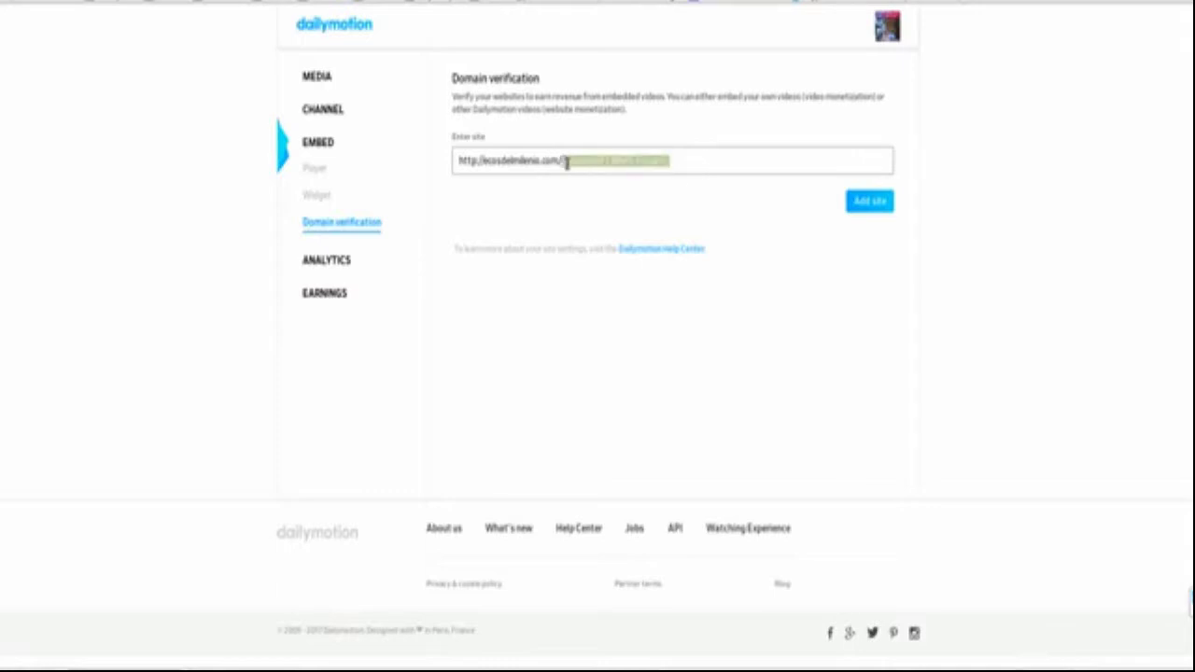
key(BackSpace)
key(BackSpace)
click(481, 161)
drag(481, 160, 421, 159)
key(BackSpace)
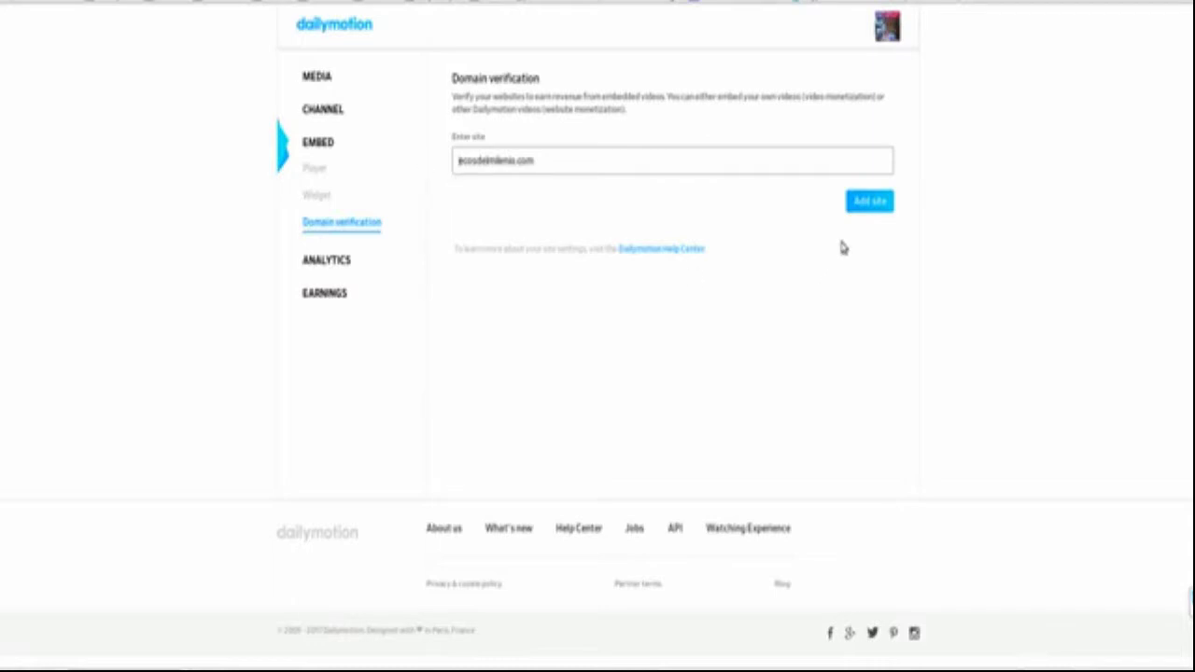
click(863, 205)
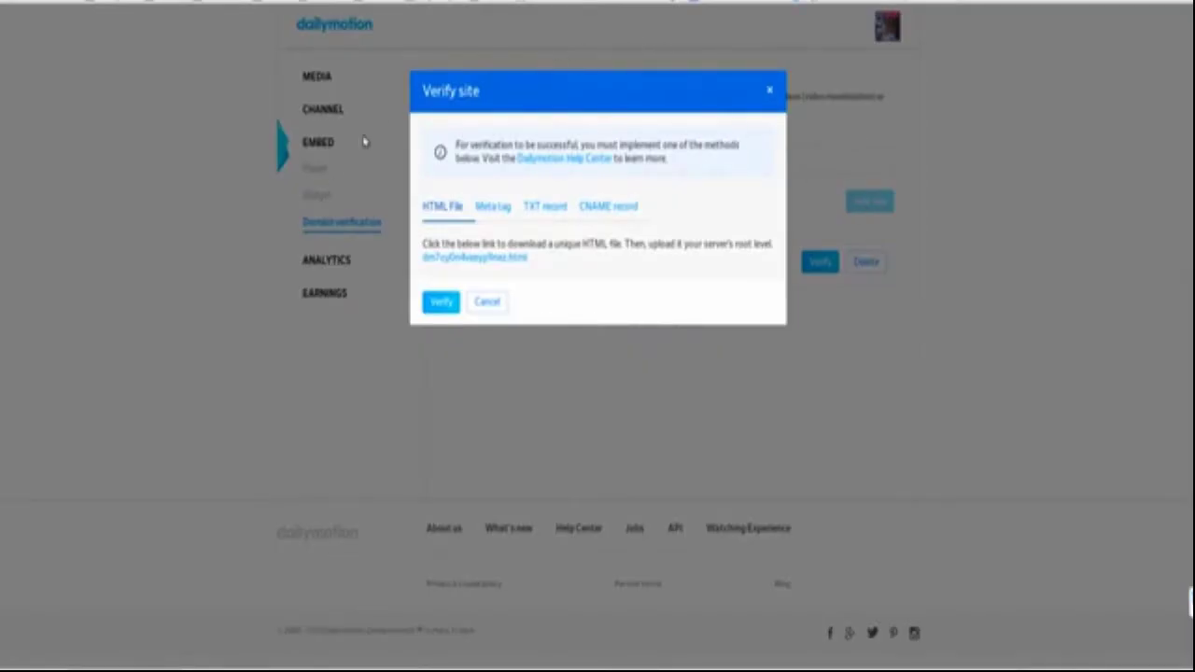
Examine the site's verification instructions for the meta tag, TXT record, CNAME record and HTML file methods.
click(505, 210)
click(543, 206)
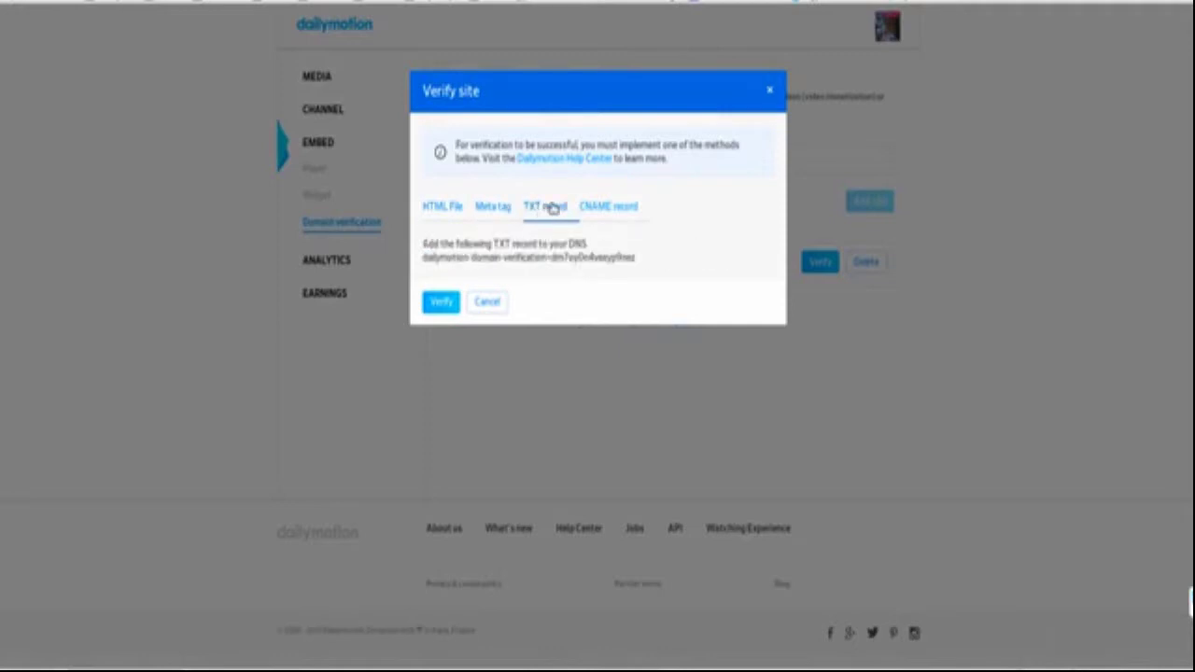
click(604, 213)
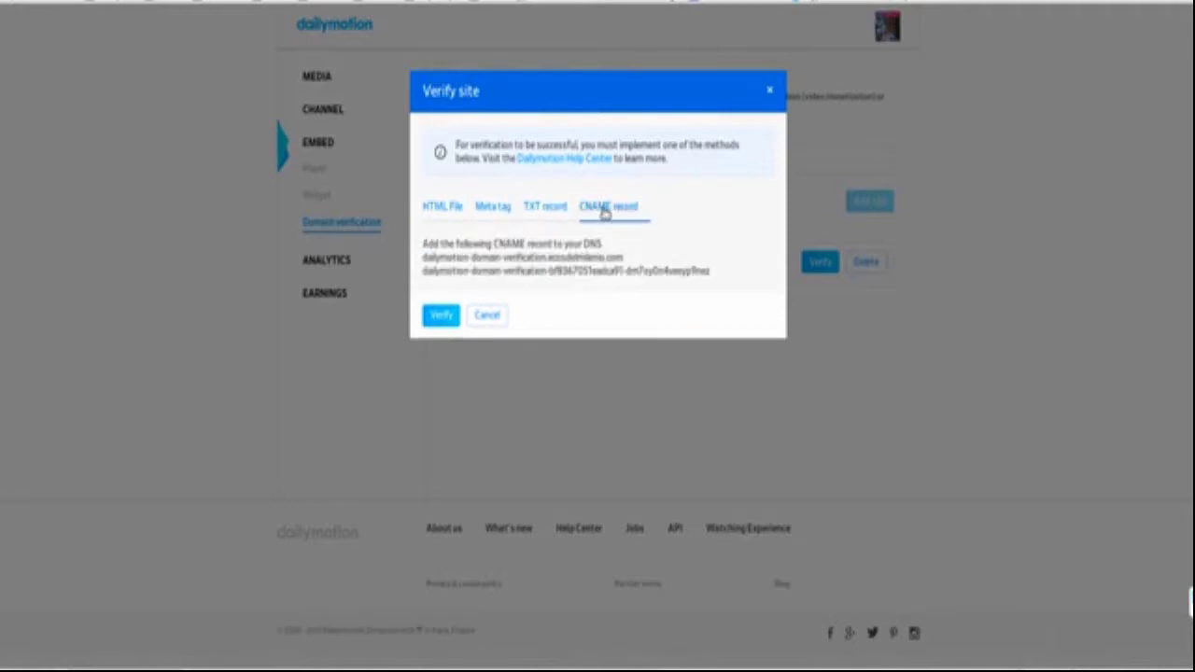
click(455, 209)
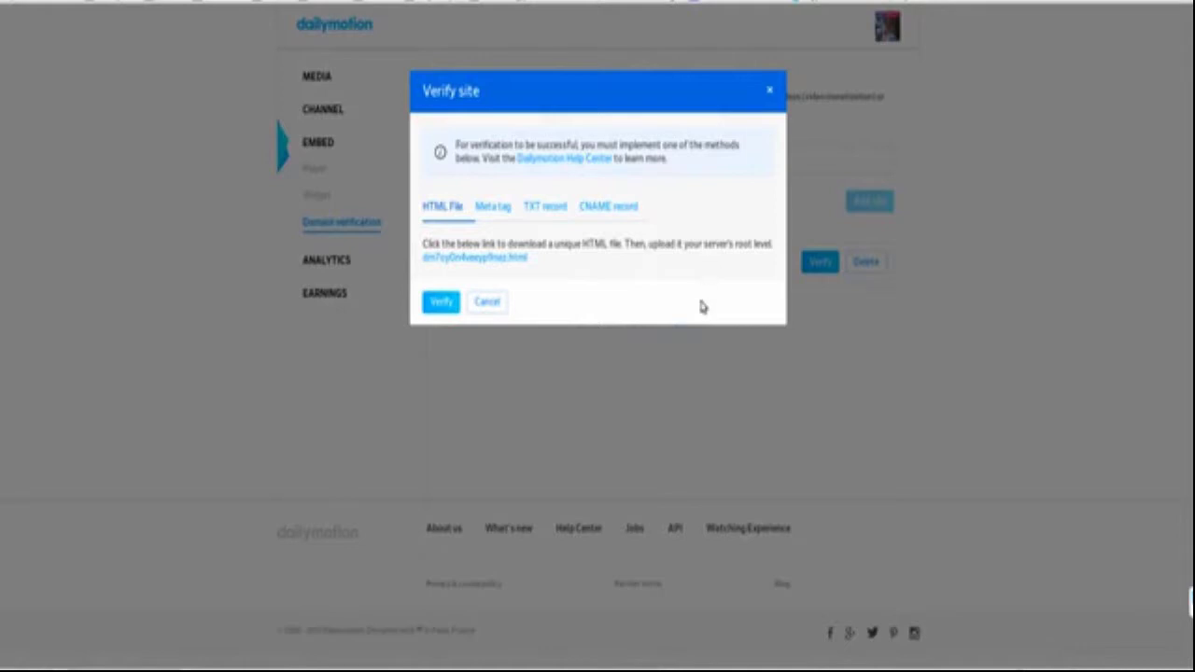
click(491, 210)
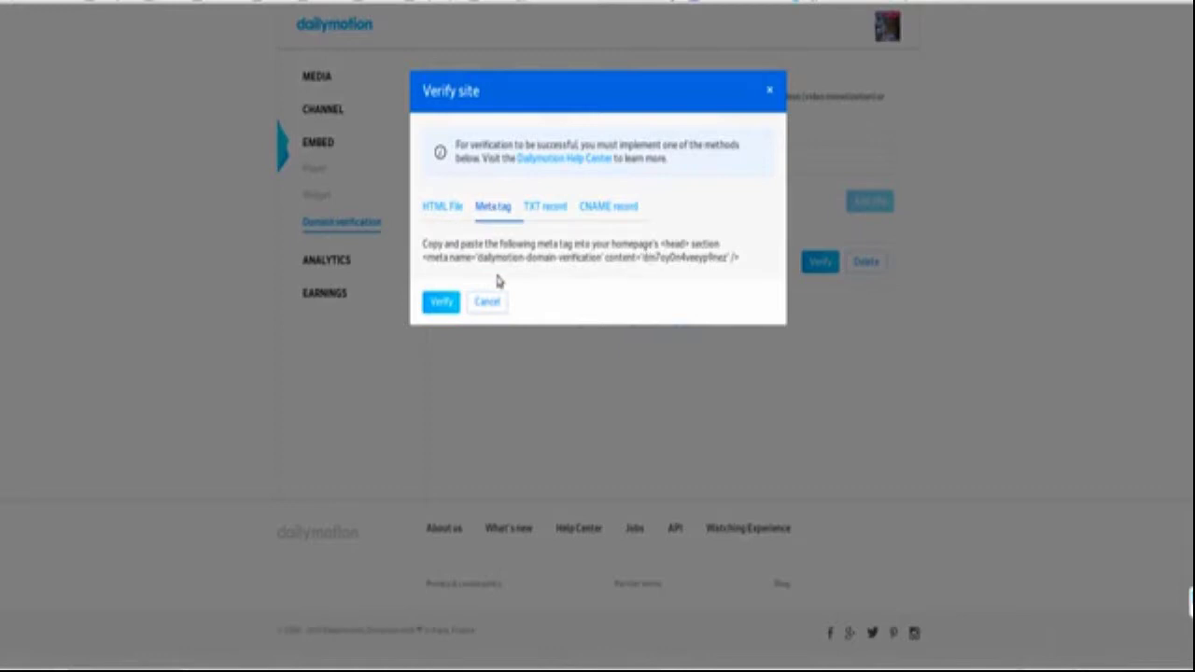
click(455, 210)
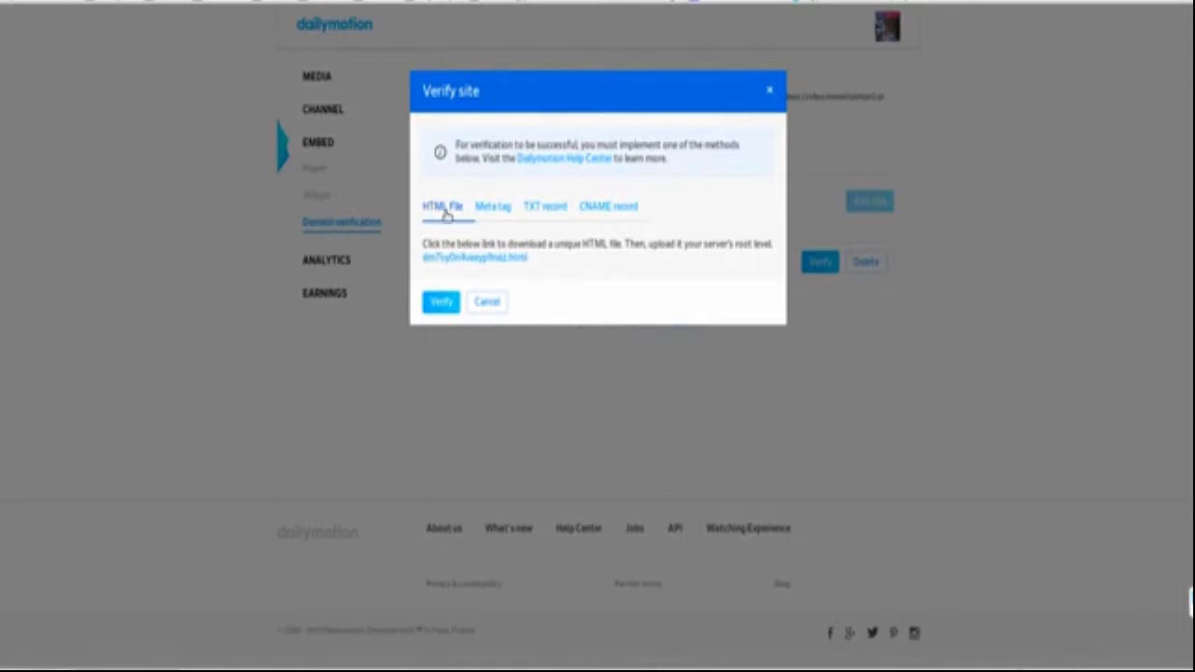
click(494, 209)
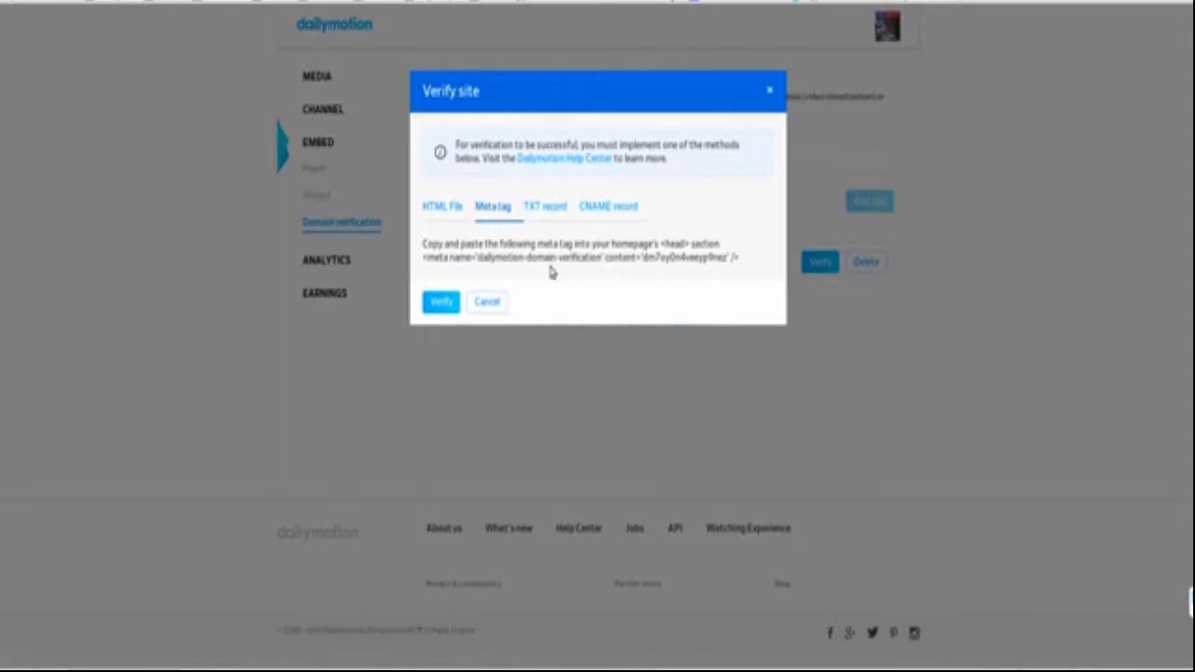
scroll(654, 241, down, 1)
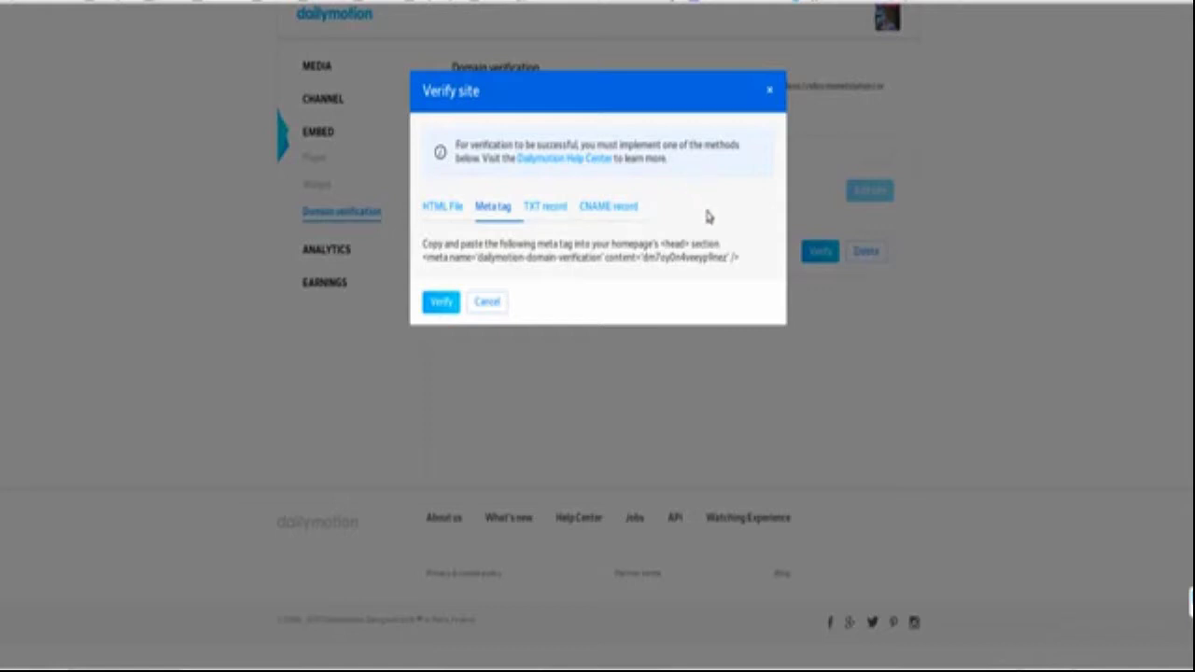
Download the unique HTML verification file and save it in the temp folder on the desktop.
click(435, 206)
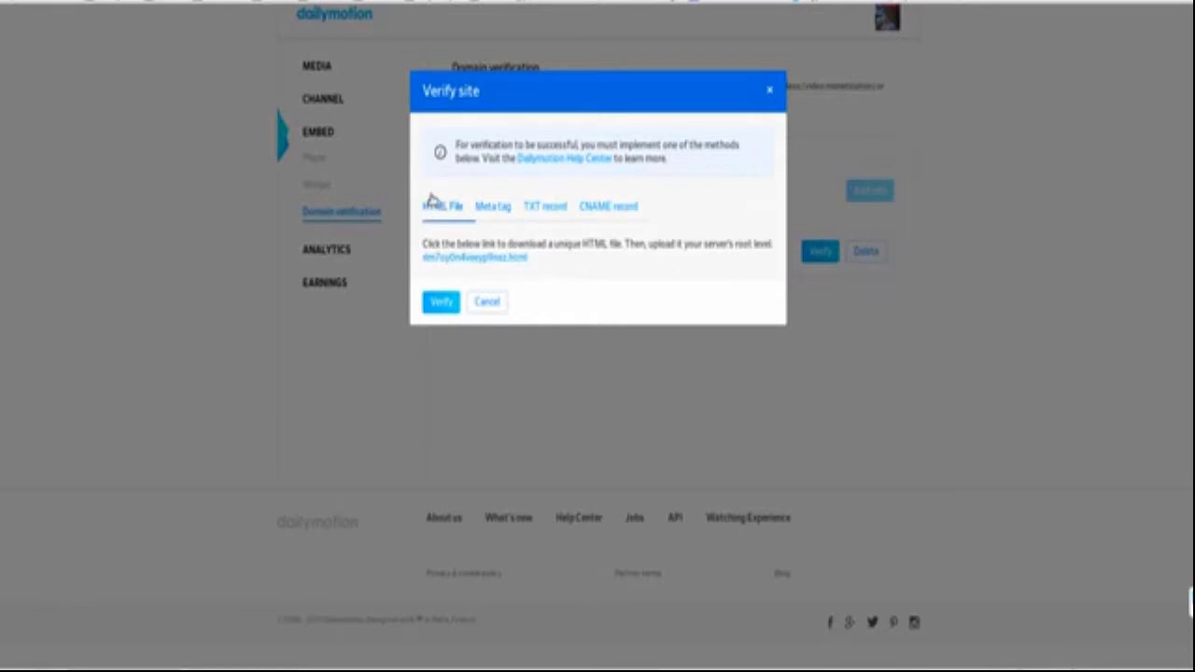
click(469, 258)
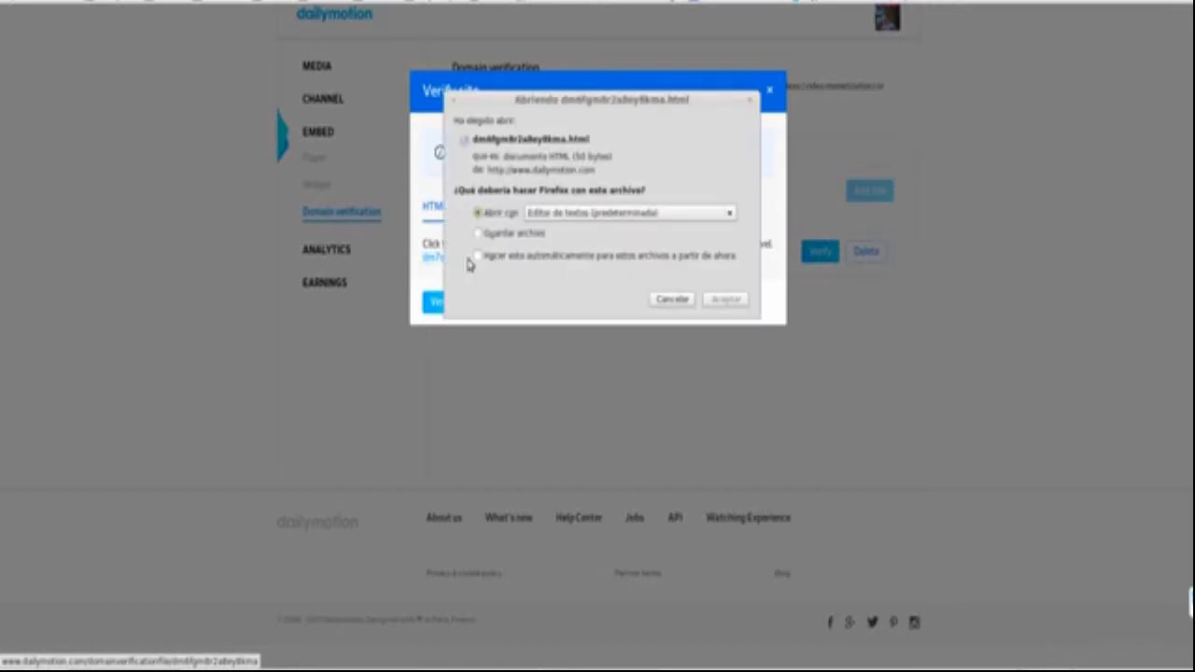
click(479, 233)
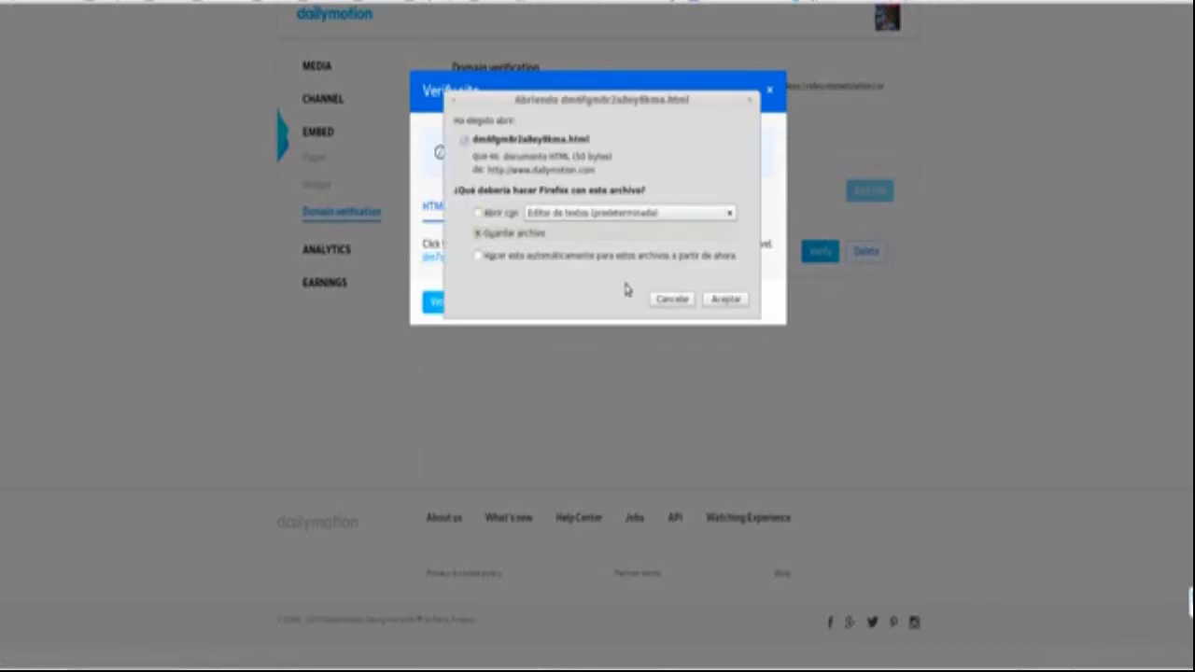
click(721, 300)
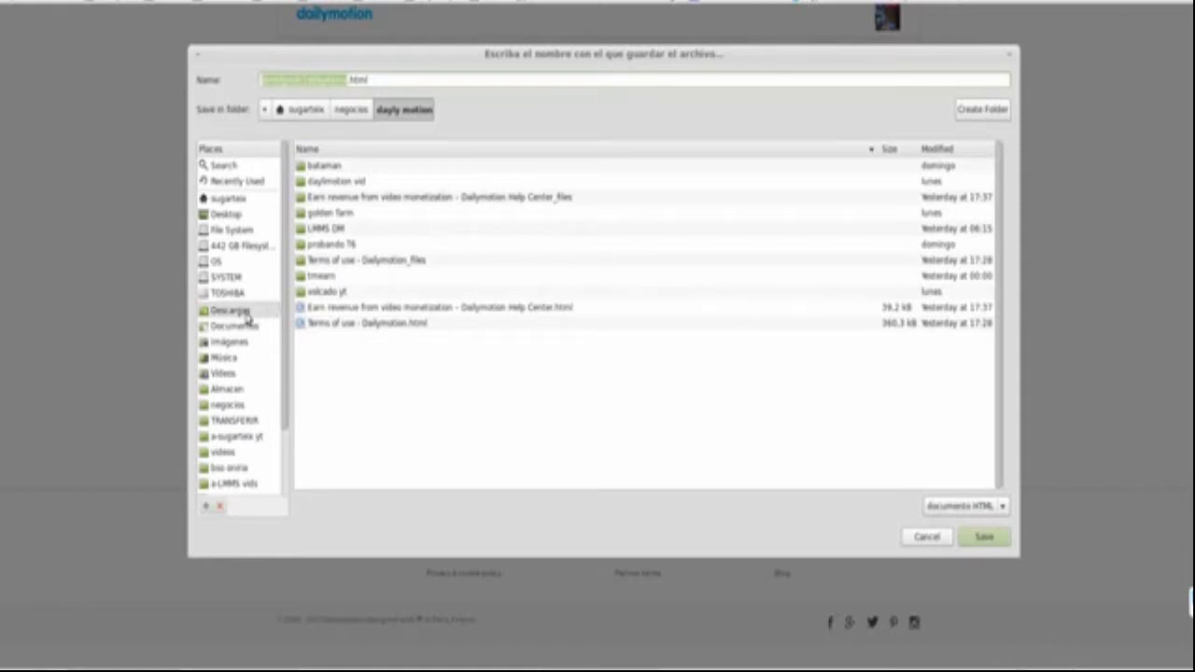
click(228, 215)
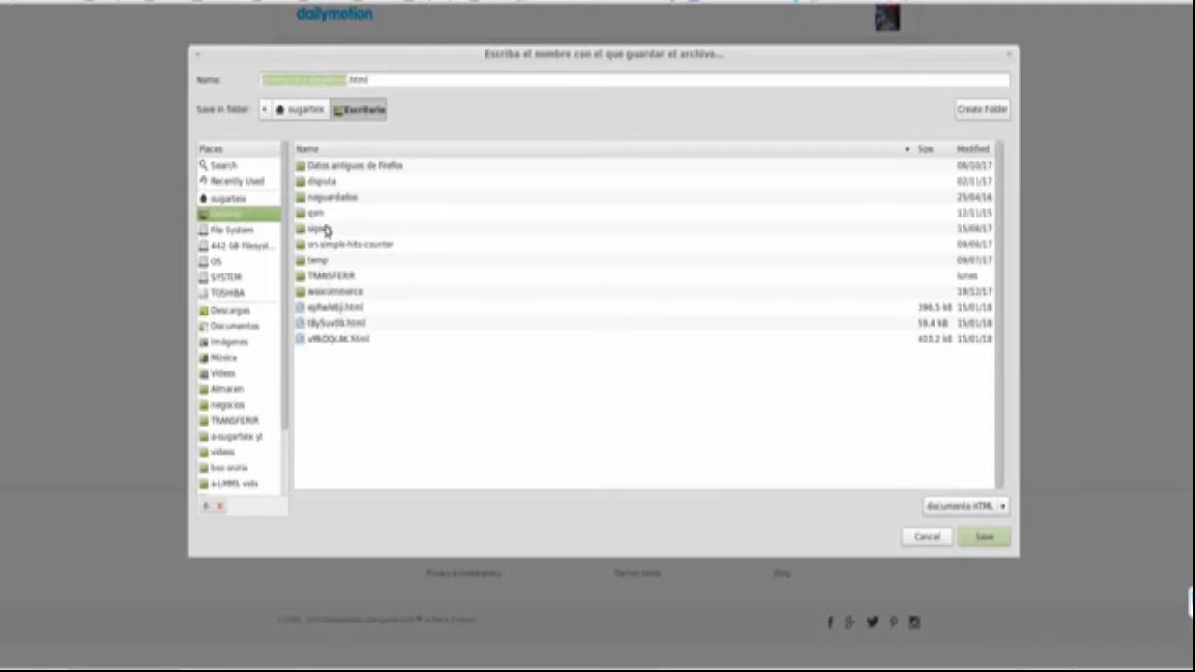
double_click(315, 261)
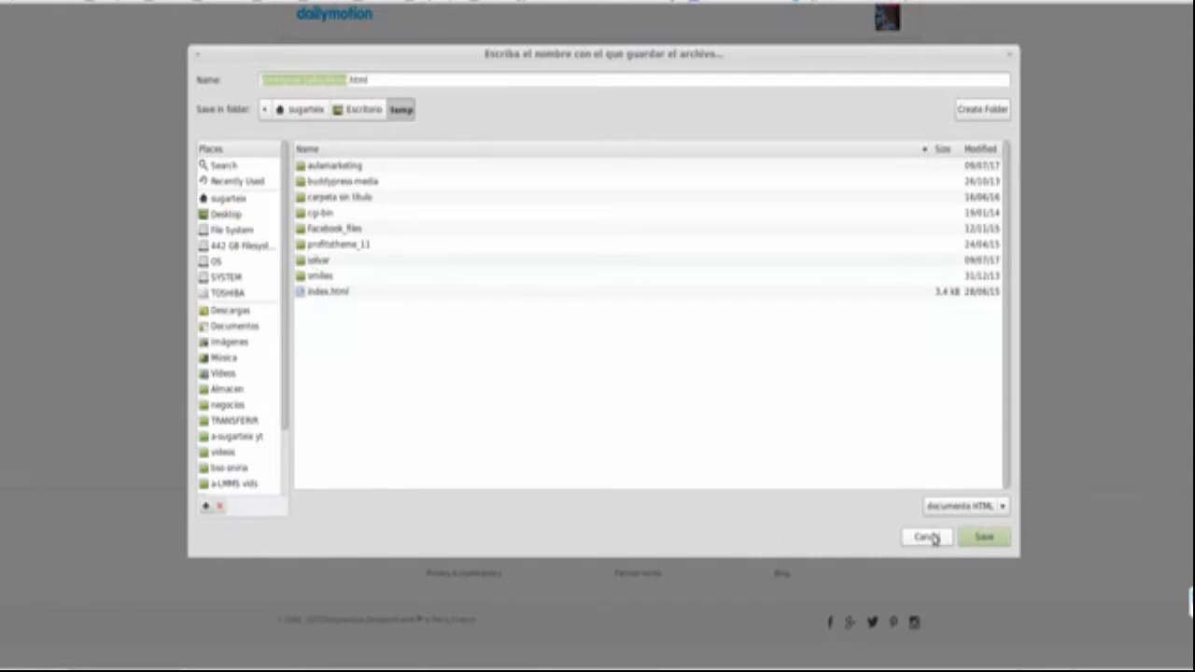
click(976, 542)
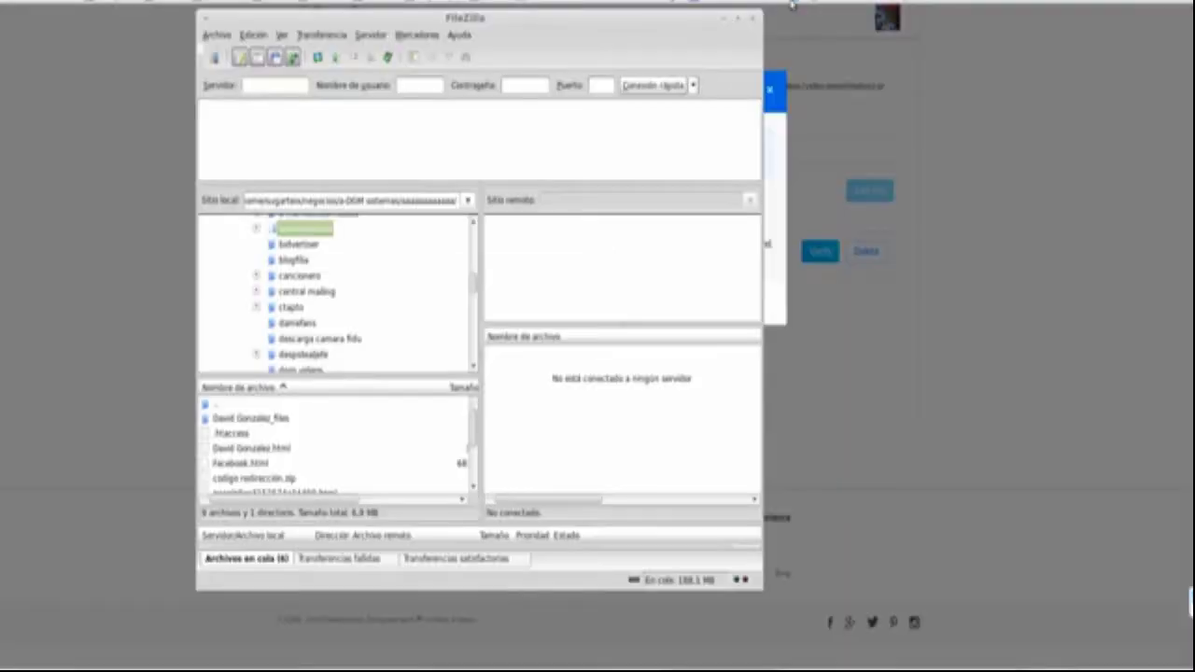
Switch to FileZilla, enlarge its window to fill the screen and open the Site Manager.
drag(592, 25, 399, 16)
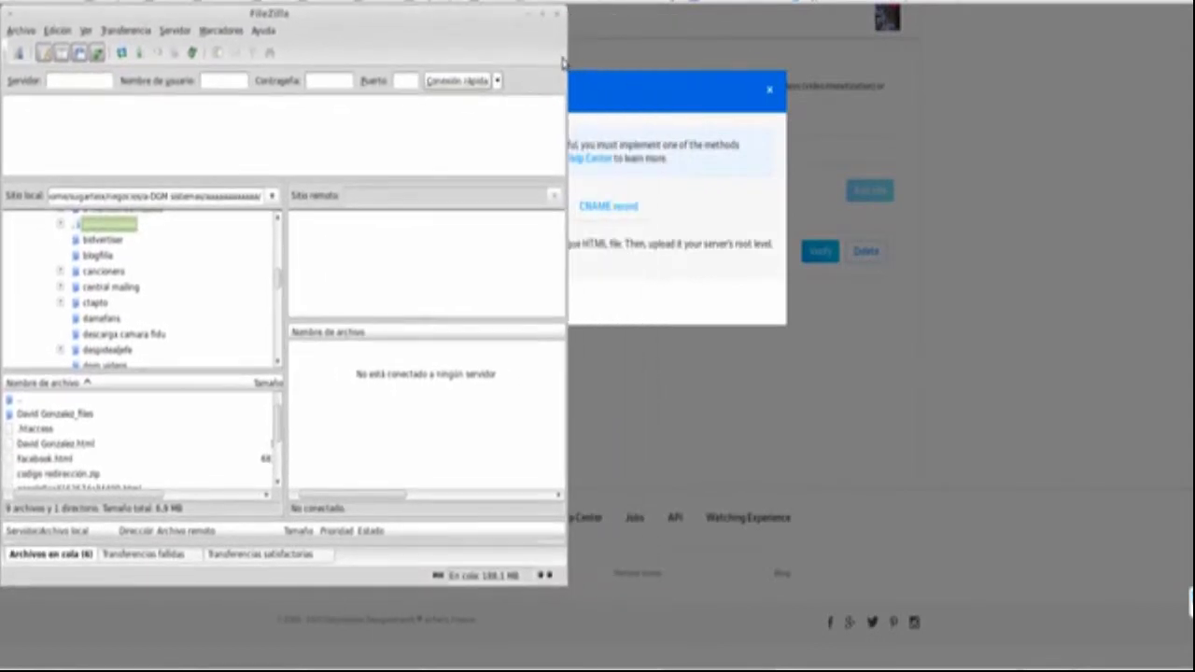
drag(562, 142, 1188, 343)
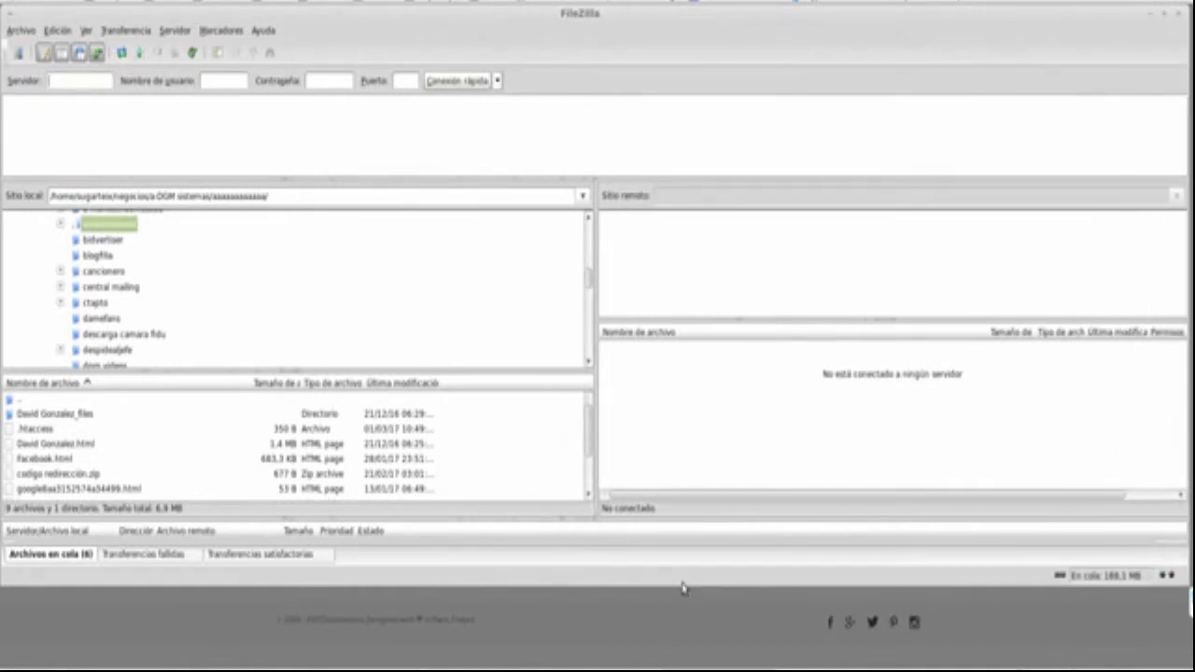
drag(683, 589, 679, 660)
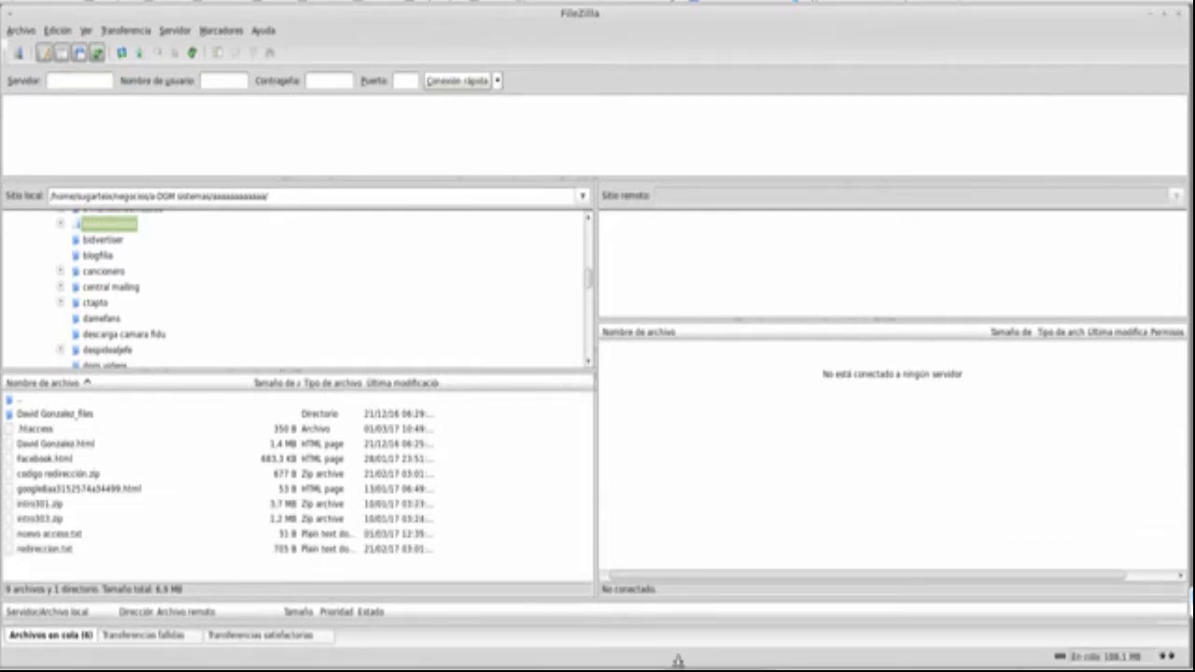
click(18, 56)
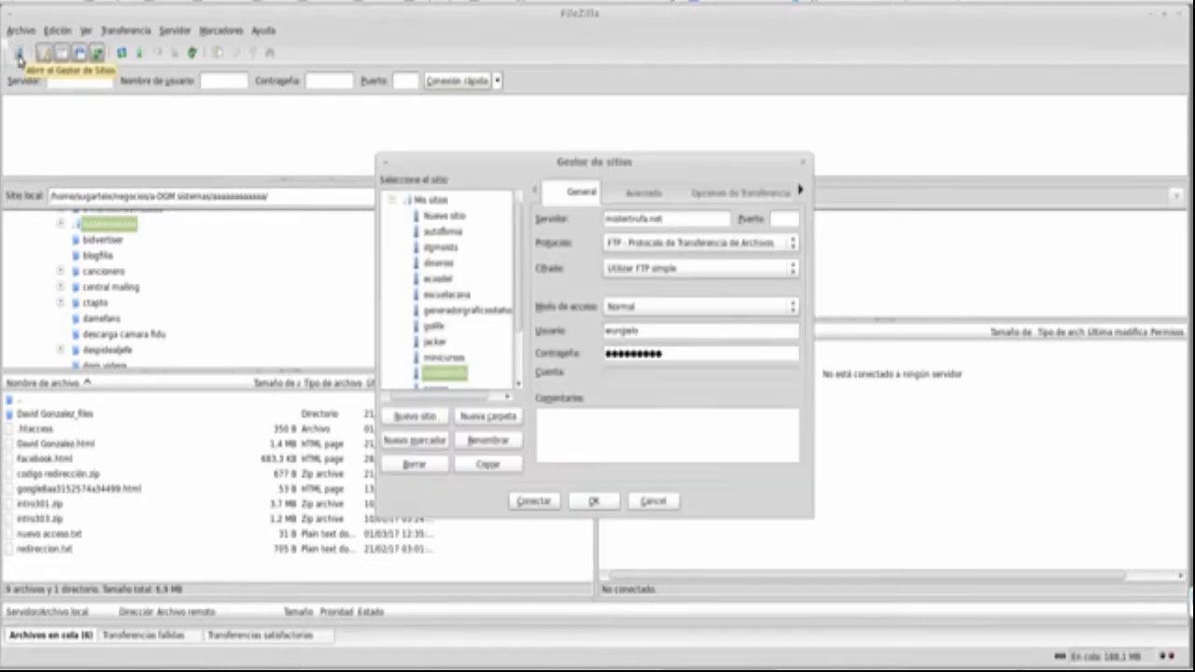
Connect to the saved ecosdel site from the Site Manager and review the contents of its remote root directory.
scroll(417, 250, down, 2)
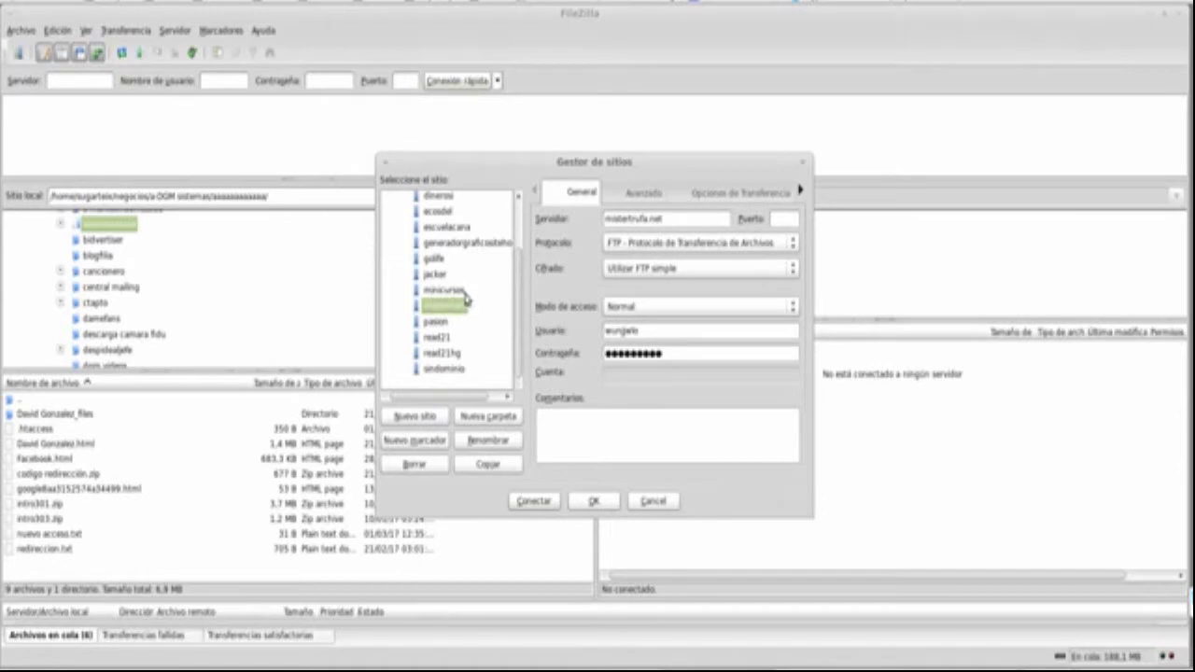
scroll(462, 298, up, 1)
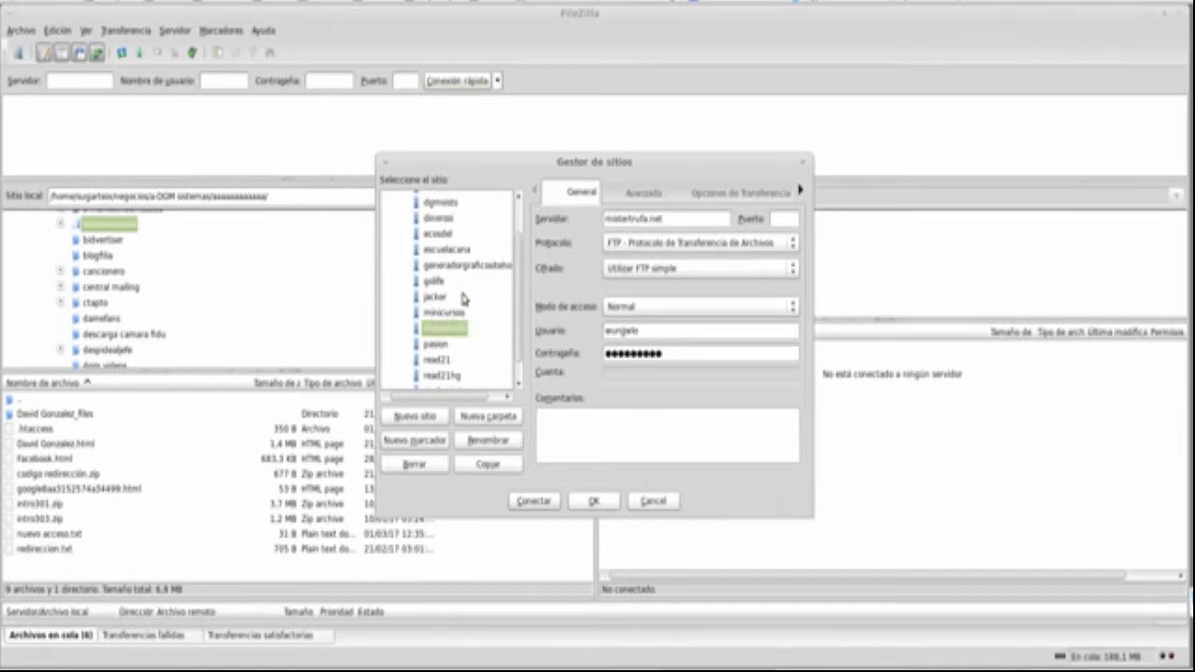
click(430, 235)
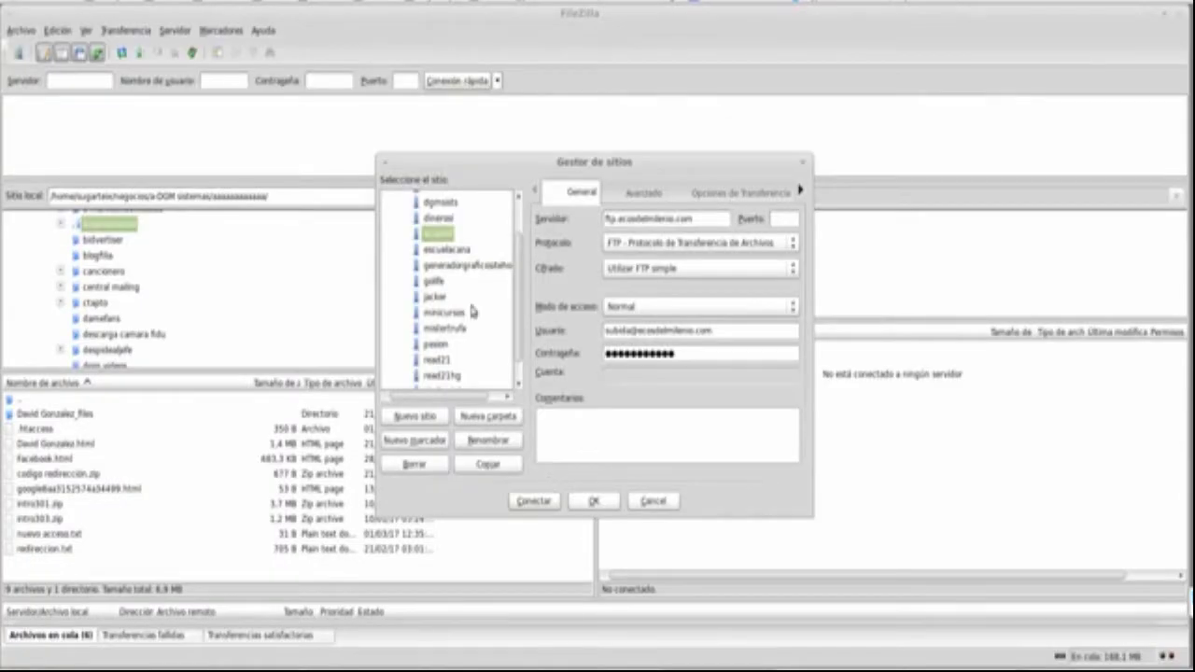
click(528, 504)
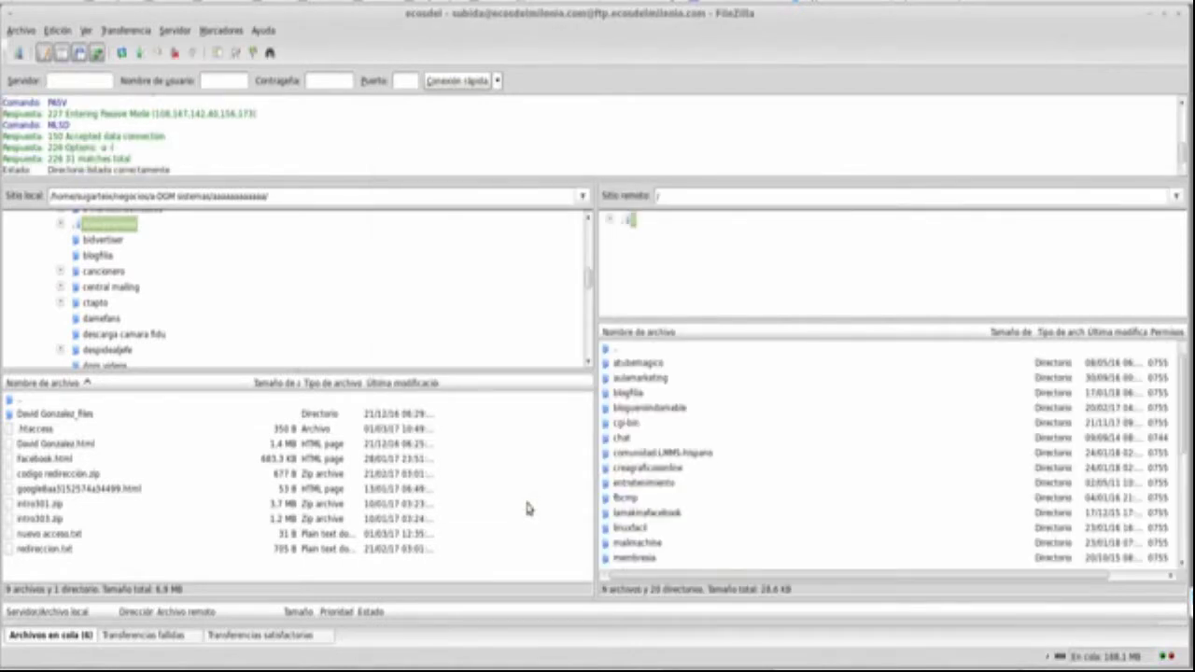
scroll(750, 388, down, 5)
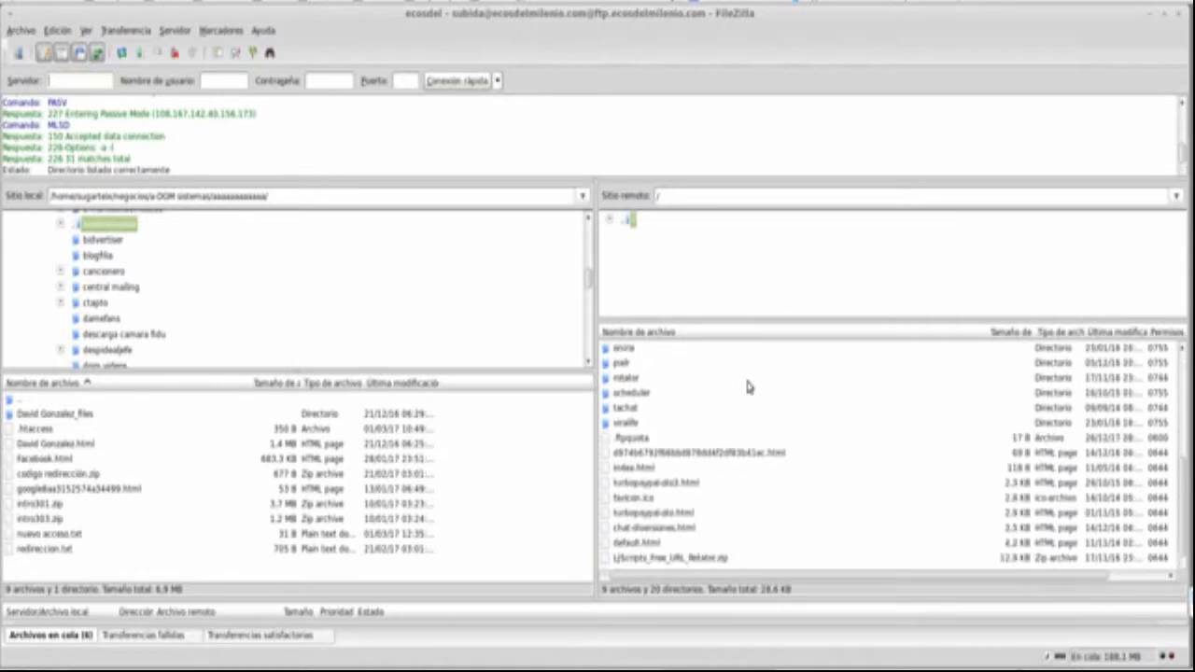
scroll(750, 388, up, 5)
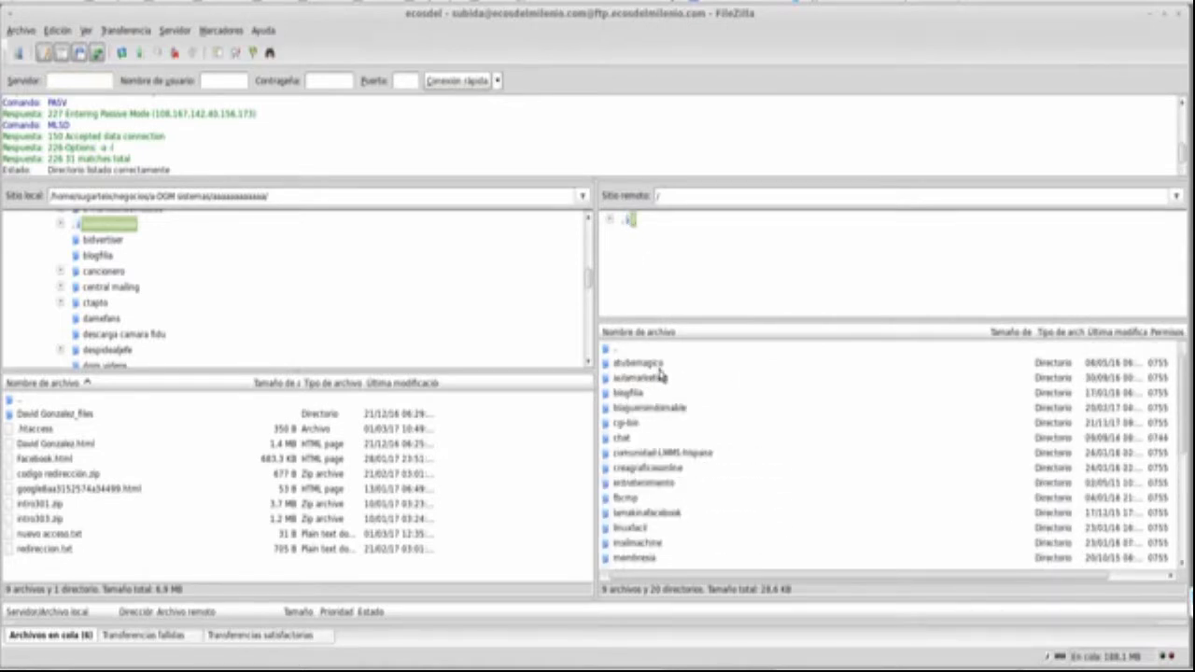
scroll(660, 374, down, 5)
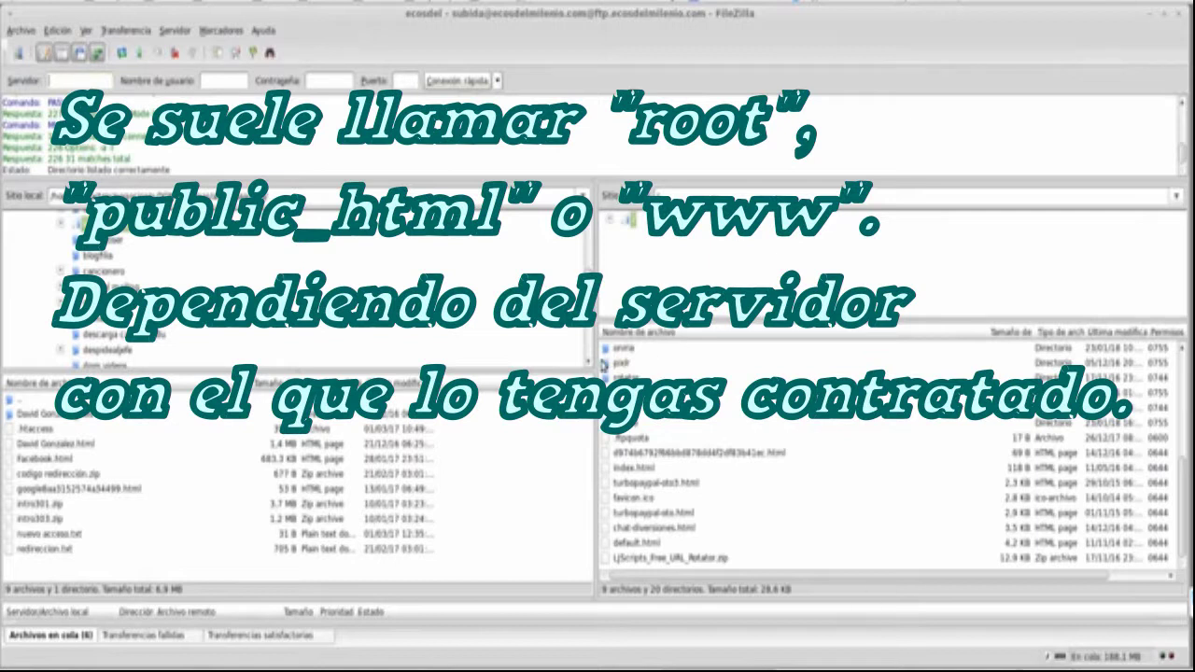
Open the user's home folder in the local directory tree.
scroll(265, 324, up, 3)
scroll(265, 324, up, 10)
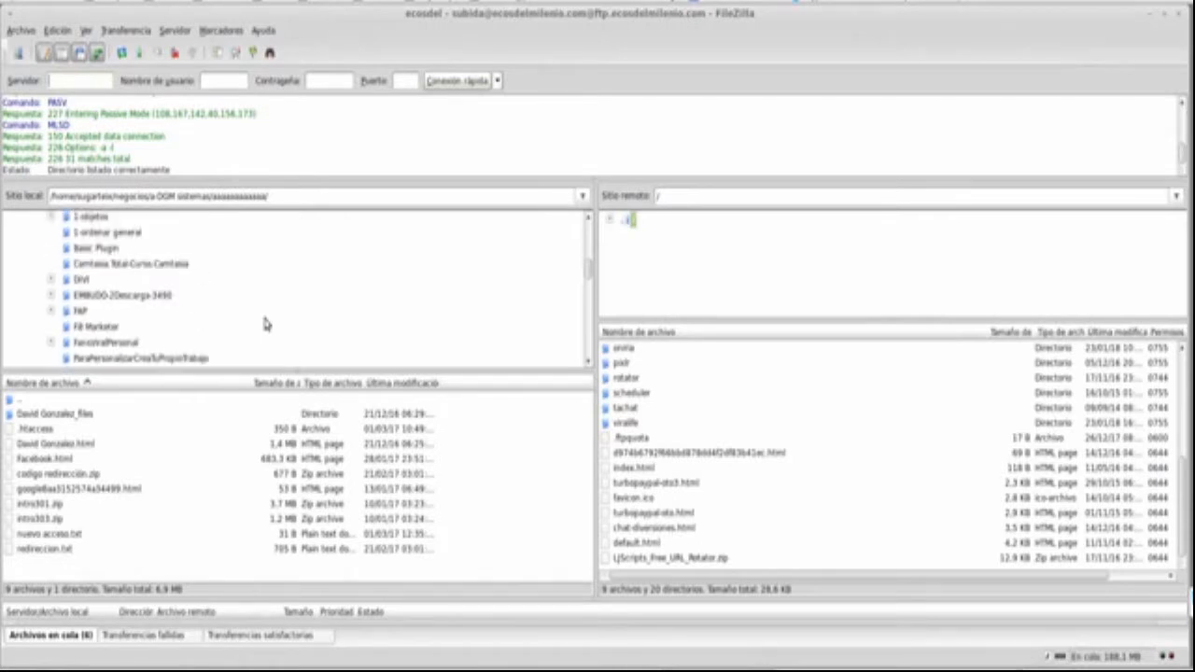
scroll(265, 324, up, 10)
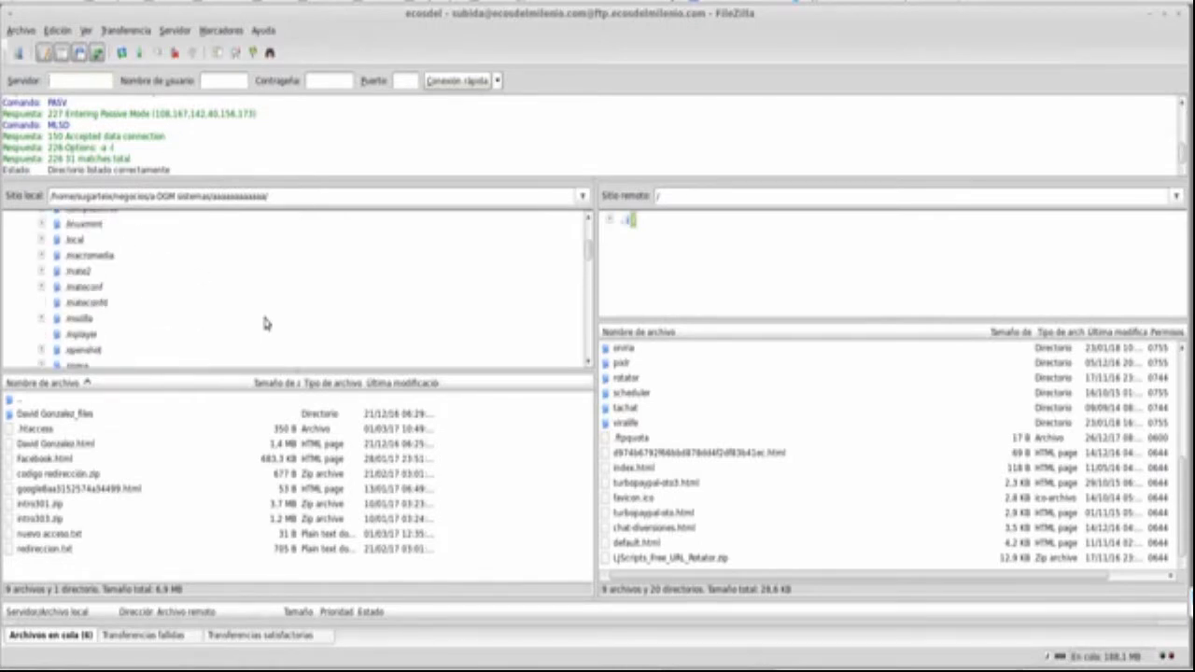
scroll(265, 324, up, 10)
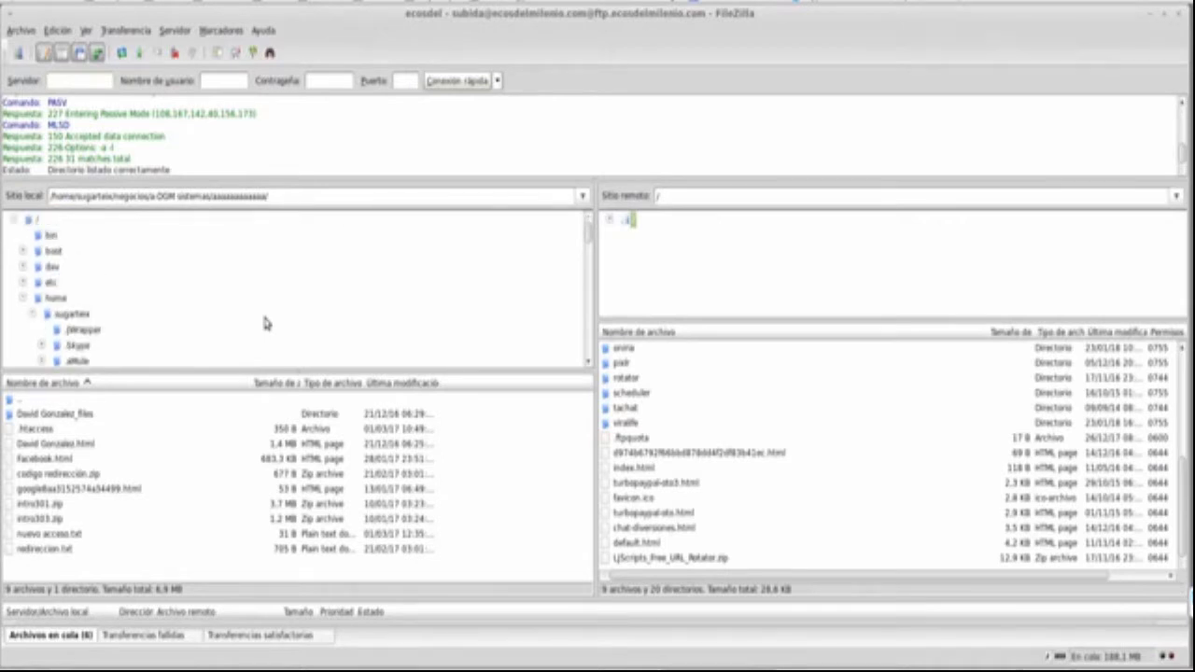
scroll(265, 324, up, 1)
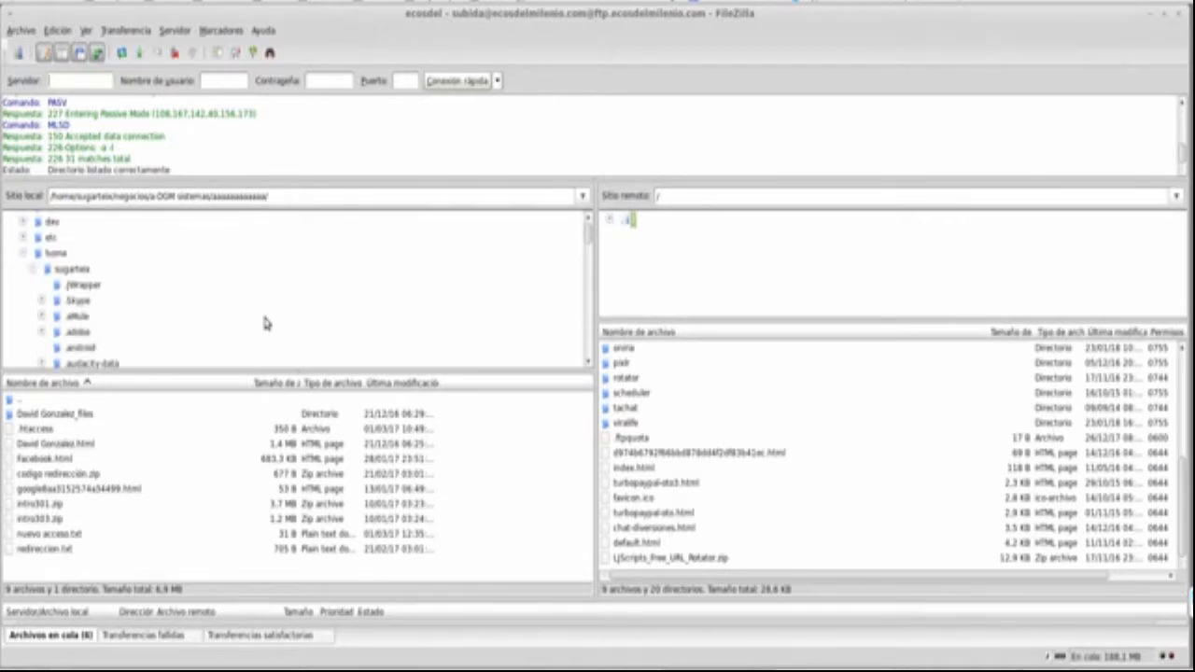
click(33, 270)
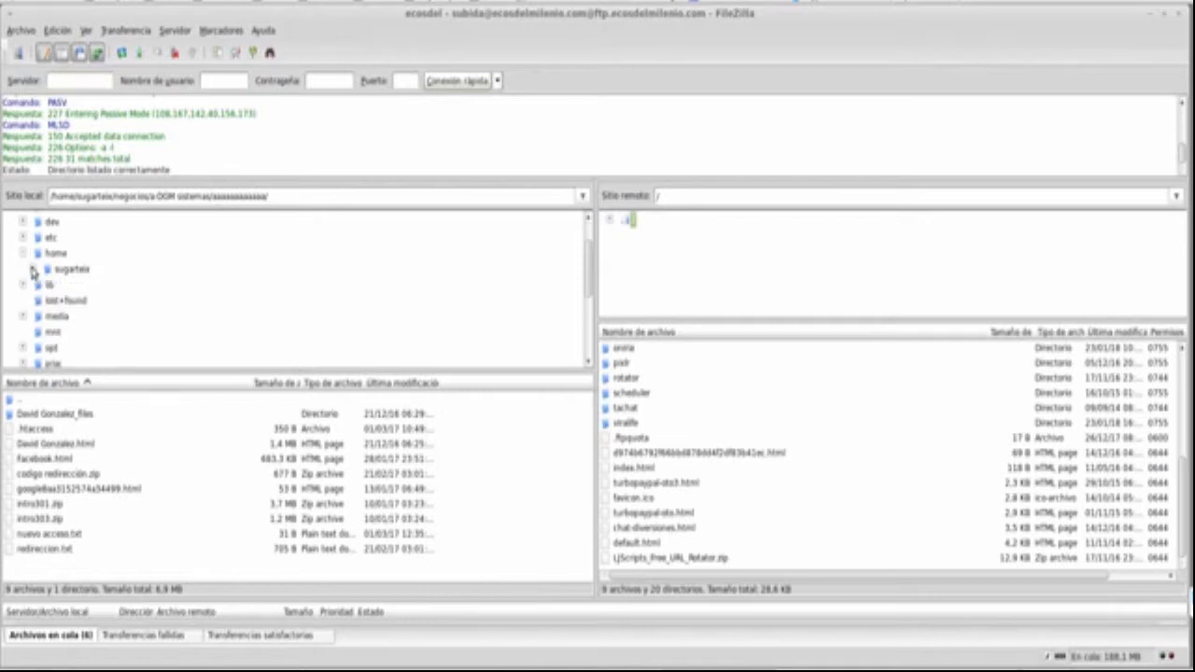
double_click(66, 270)
Open the temp folder inside the local Escritorio folder and expand its subfolders.
scroll(59, 274, down, 2)
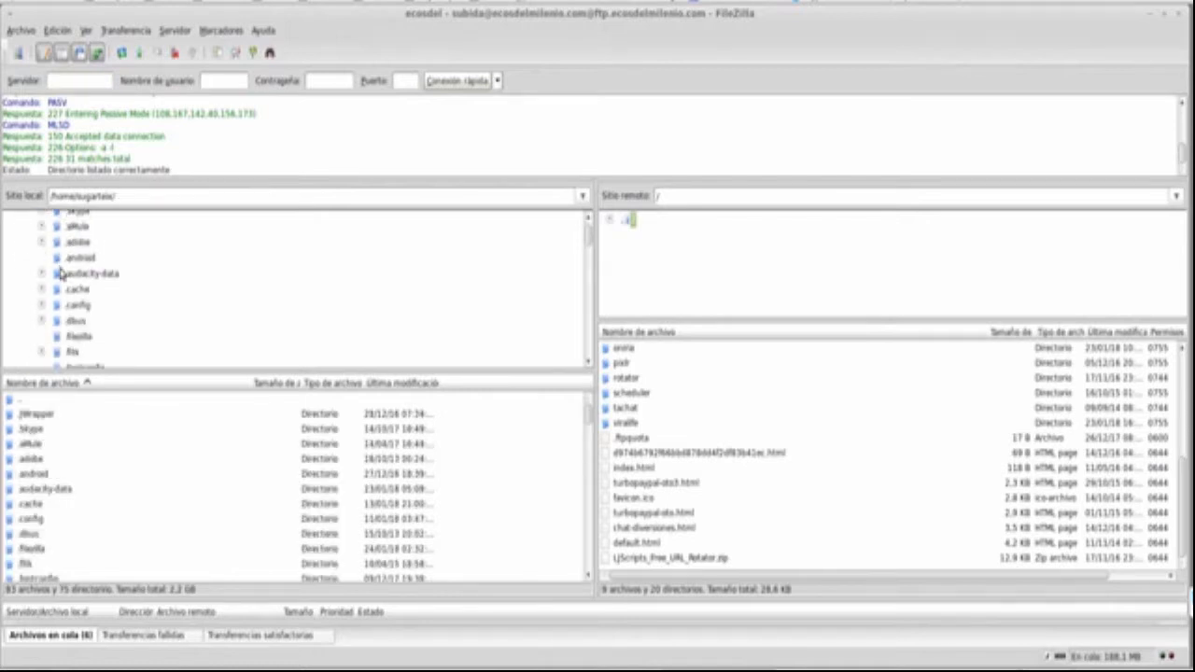
scroll(60, 273, down, 4)
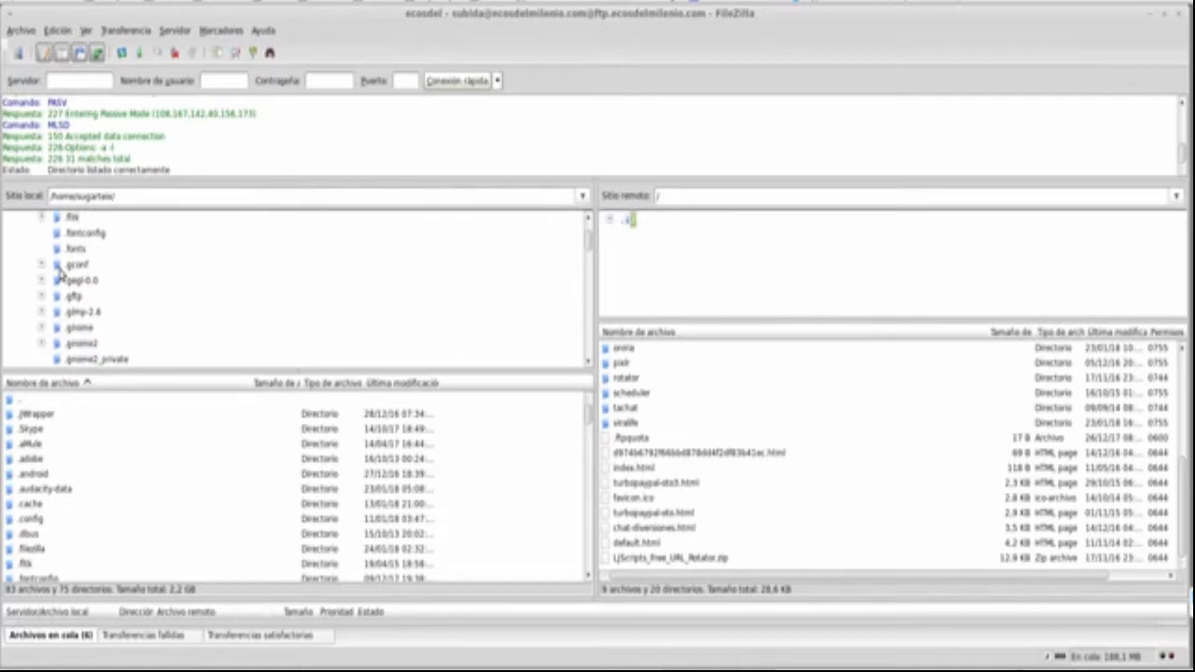
scroll(60, 272, down, 2)
scroll(58, 273, up, 3)
scroll(58, 273, down, 4)
scroll(58, 273, down, 10)
scroll(59, 272, down, 2)
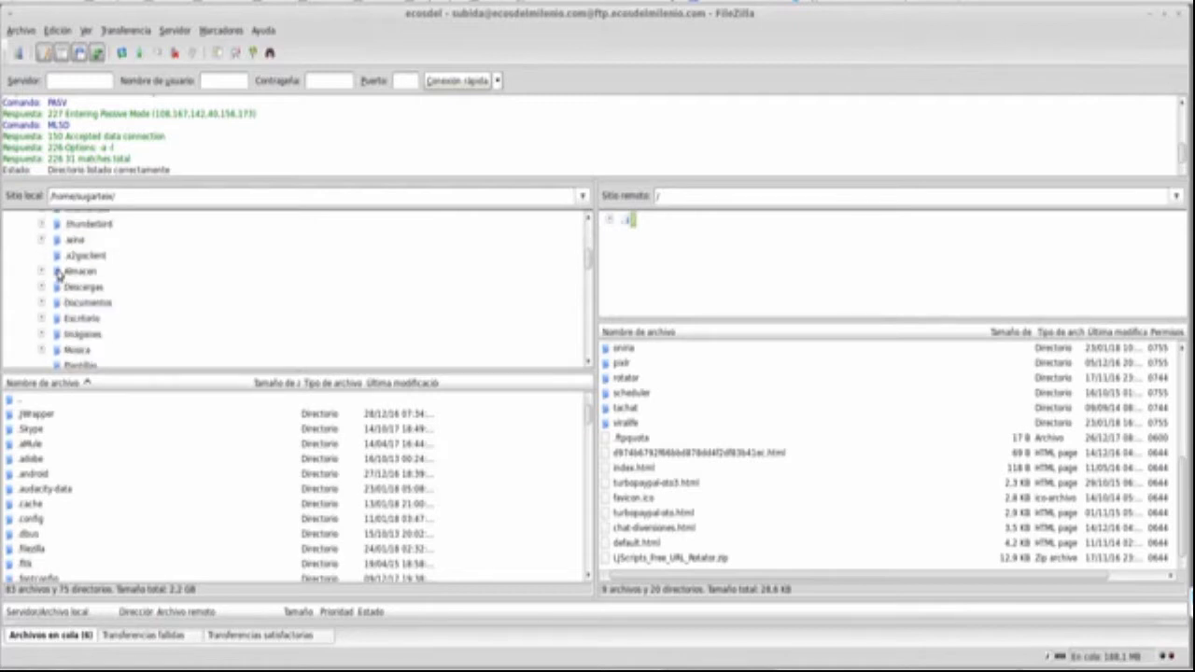
click(74, 318)
scroll(88, 315, down, 2)
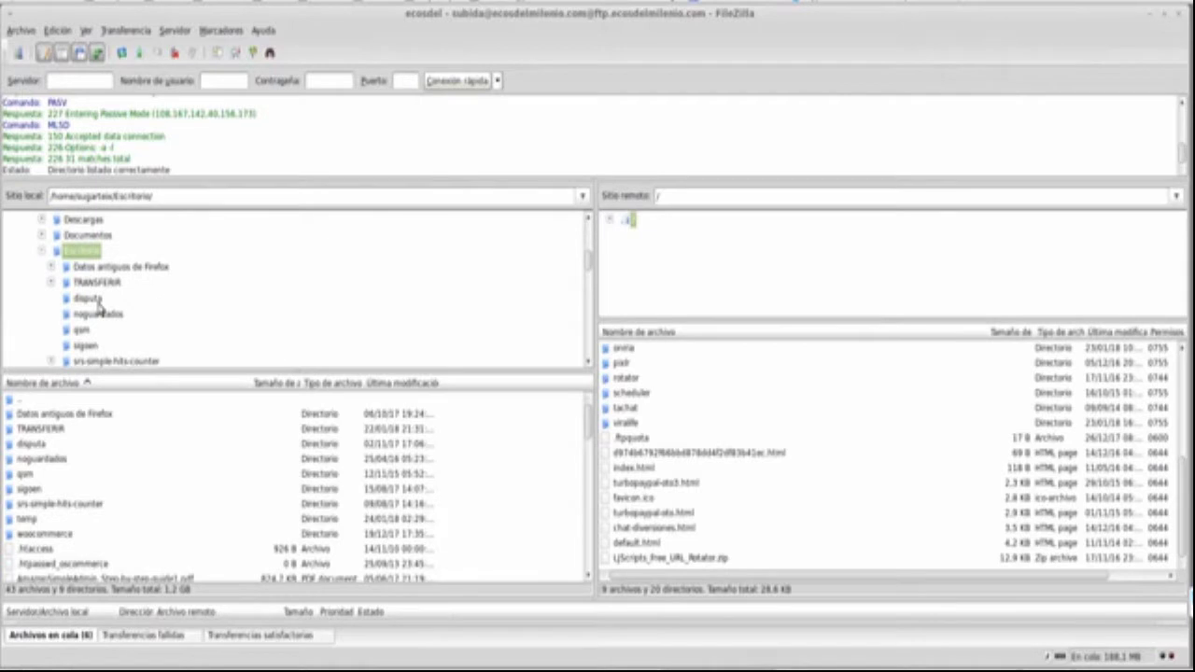
scroll(93, 310, down, 1)
scroll(73, 317, down, 2)
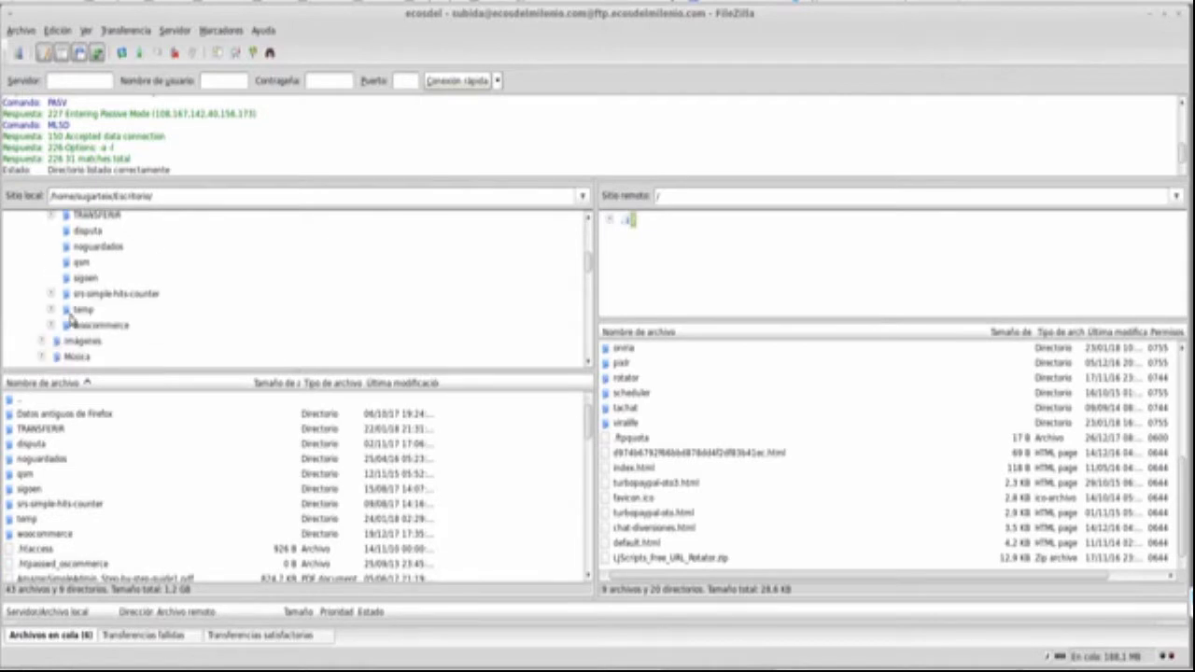
click(71, 314)
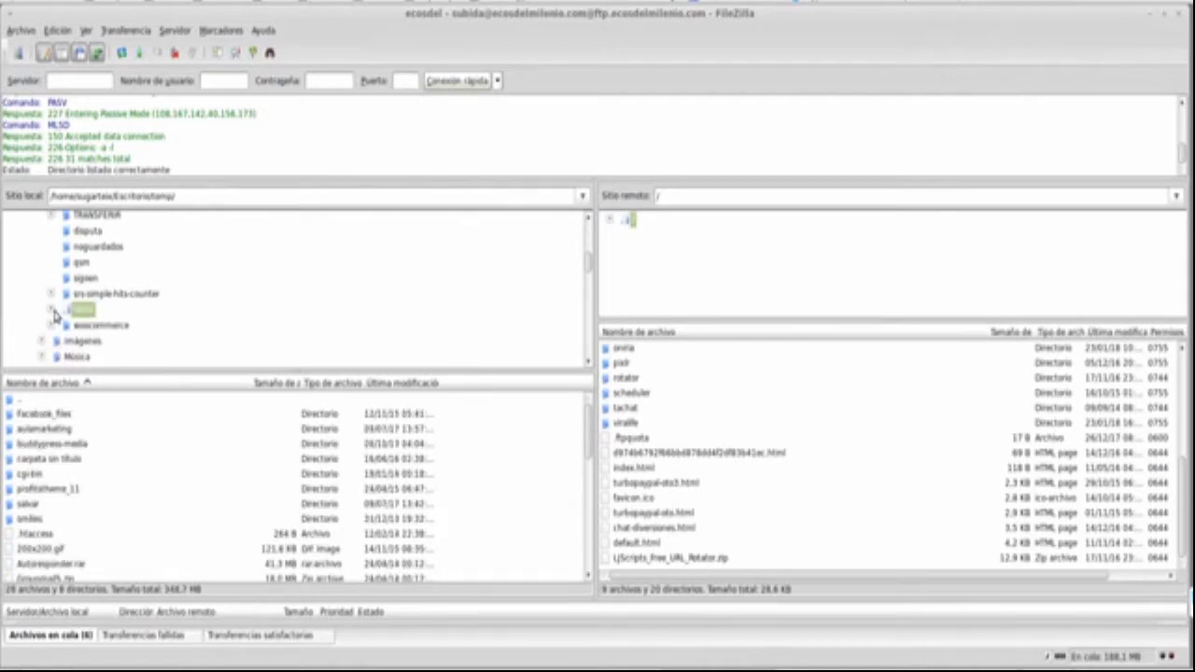
click(52, 310)
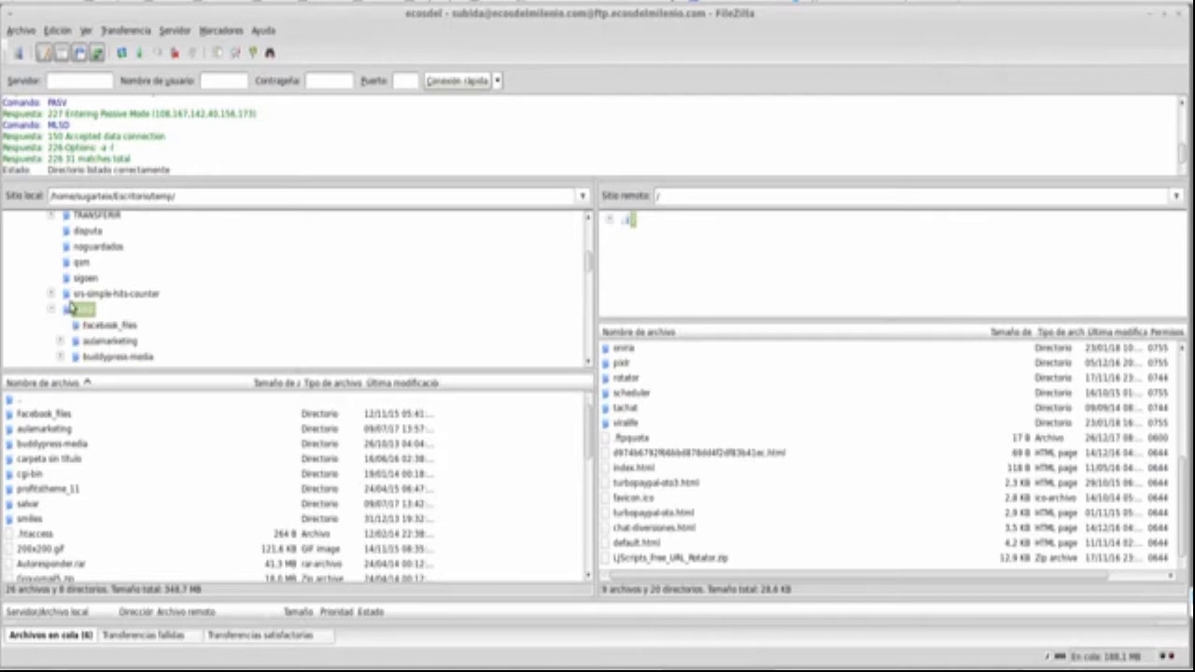
Look through the local temp folder's files for the downloaded HTML verification file.
scroll(71, 308, down, 1)
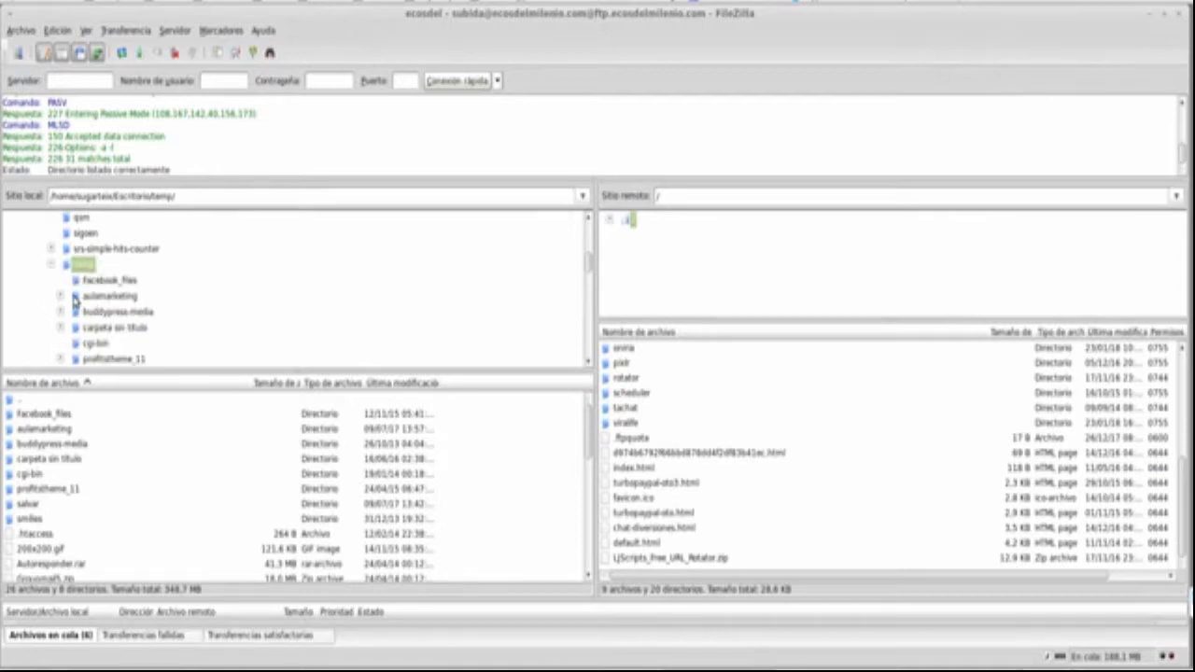
scroll(108, 273, down, 3)
scroll(113, 274, up, 3)
click(1062, 661)
click(928, 605)
scroll(252, 433, down, 2)
scroll(252, 433, down, 1)
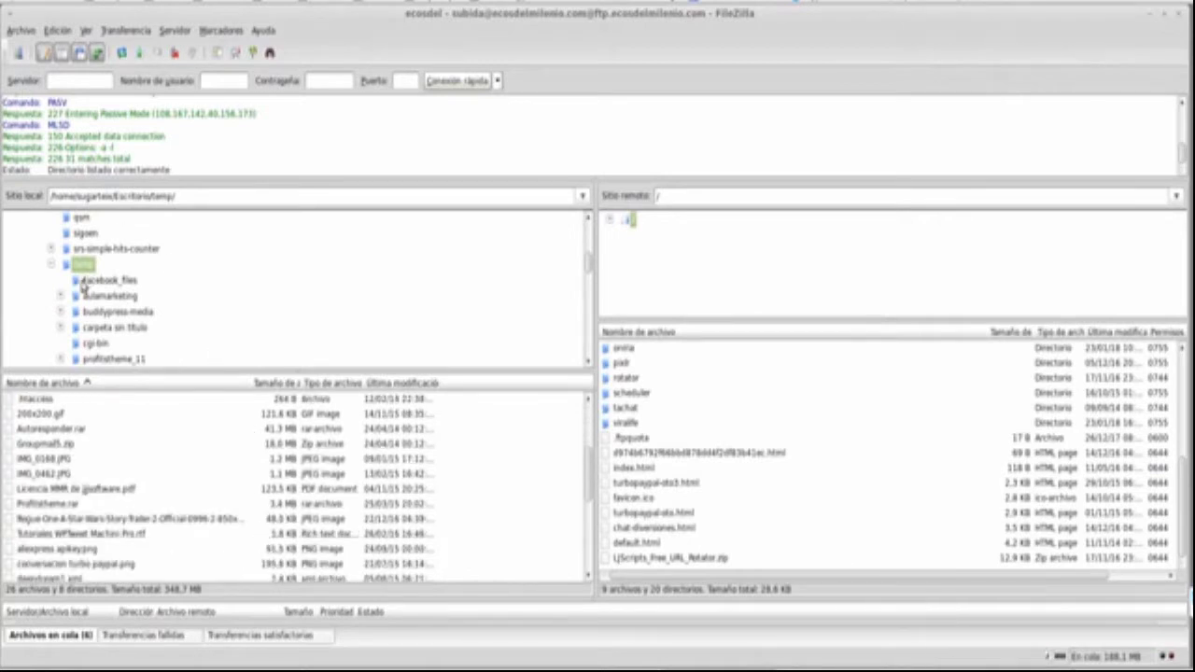
scroll(79, 448, down, 1)
scroll(79, 450, down, 4)
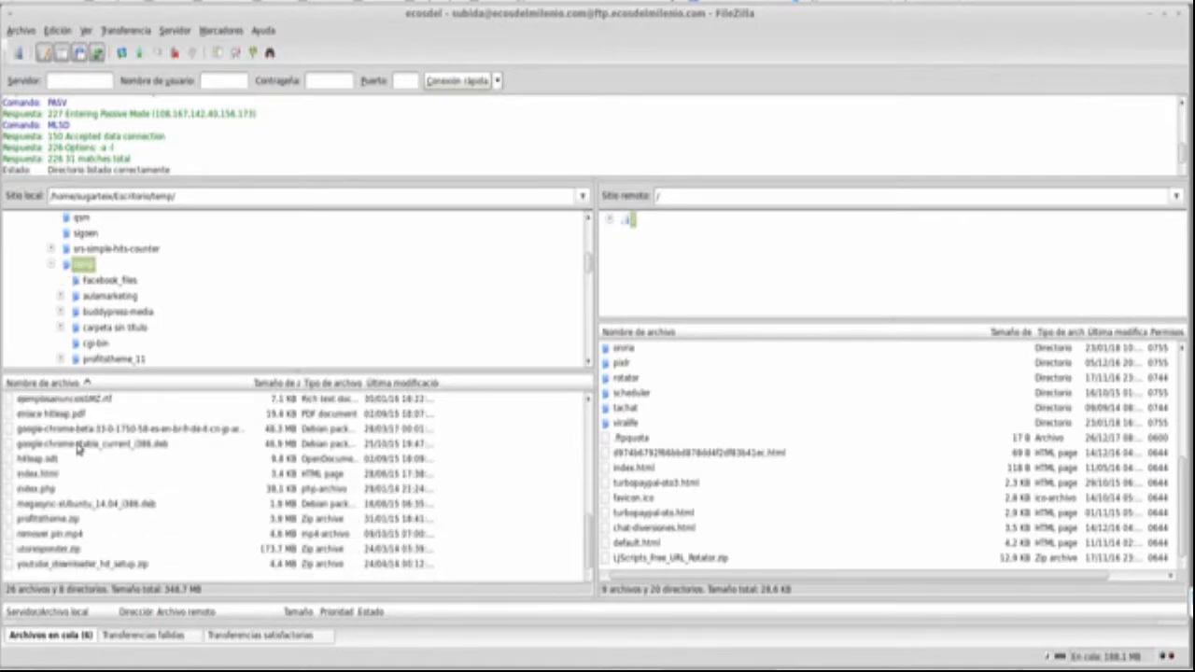
scroll(78, 450, up, 6)
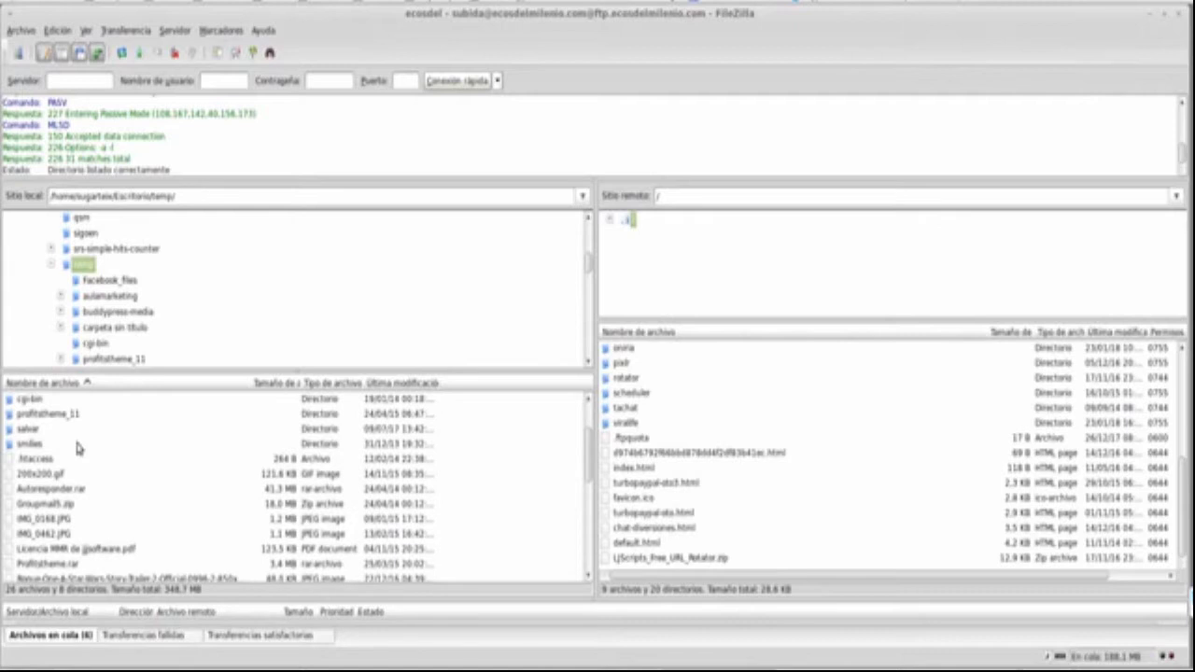
scroll(78, 450, down, 6)
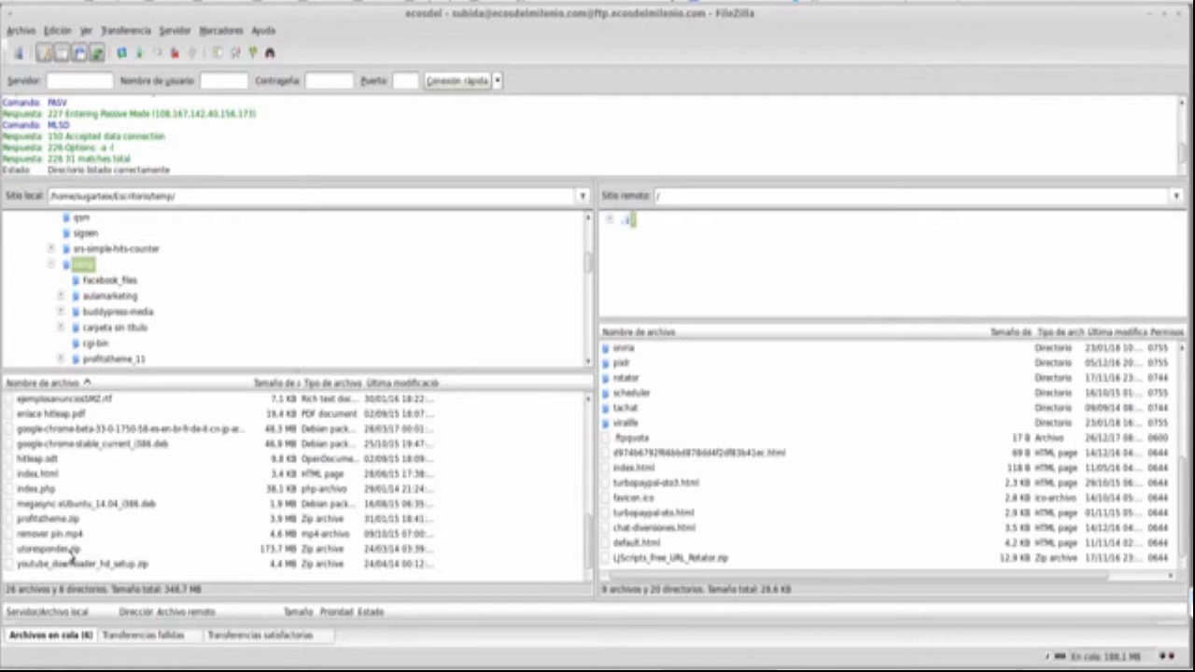
scroll(71, 558, up, 3)
right_click(847, 626)
click(897, 612)
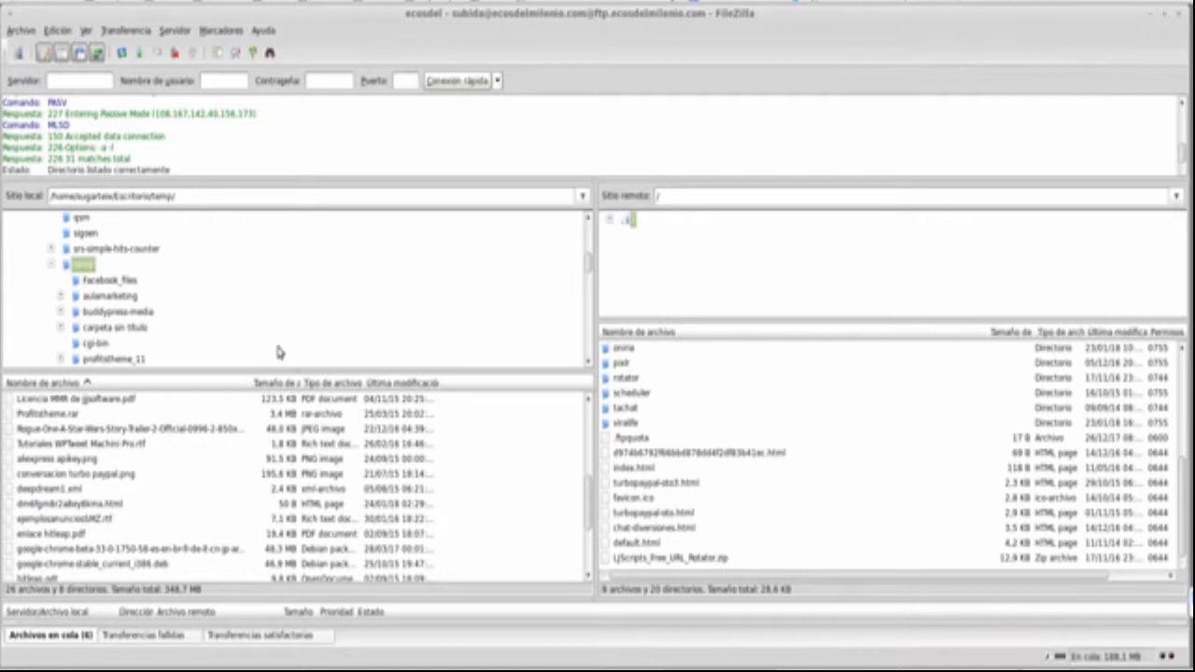
Upload the downloaded HTML verification file from the local temp folder to the server's root directory.
click(59, 504)
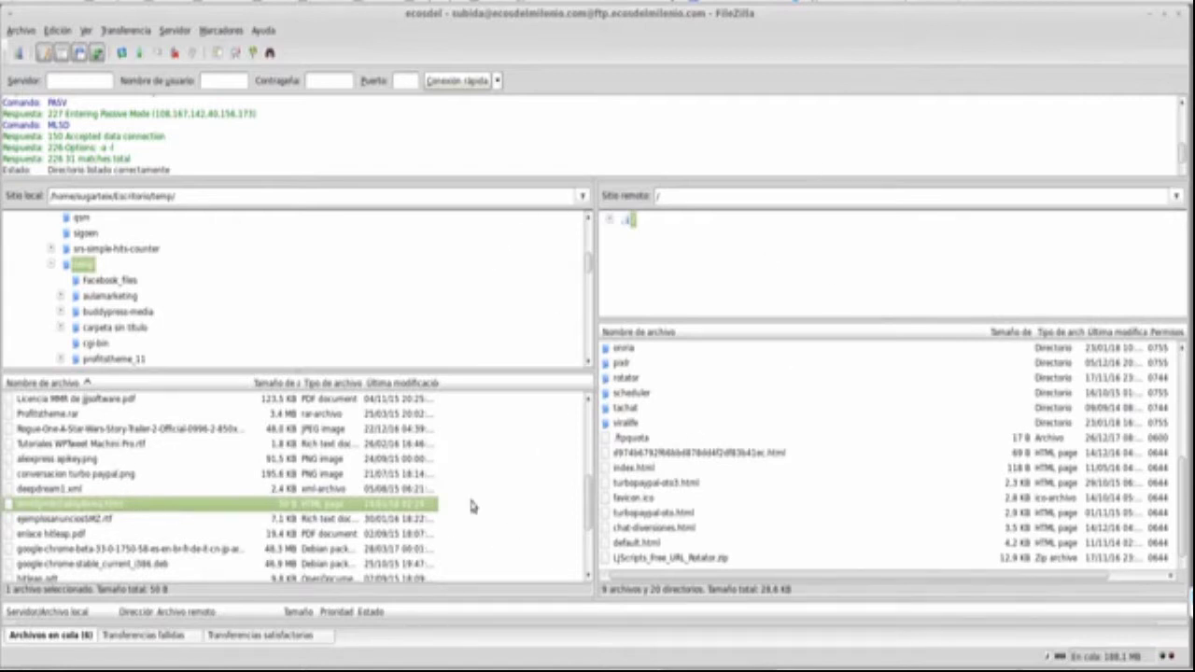
right_click(382, 508)
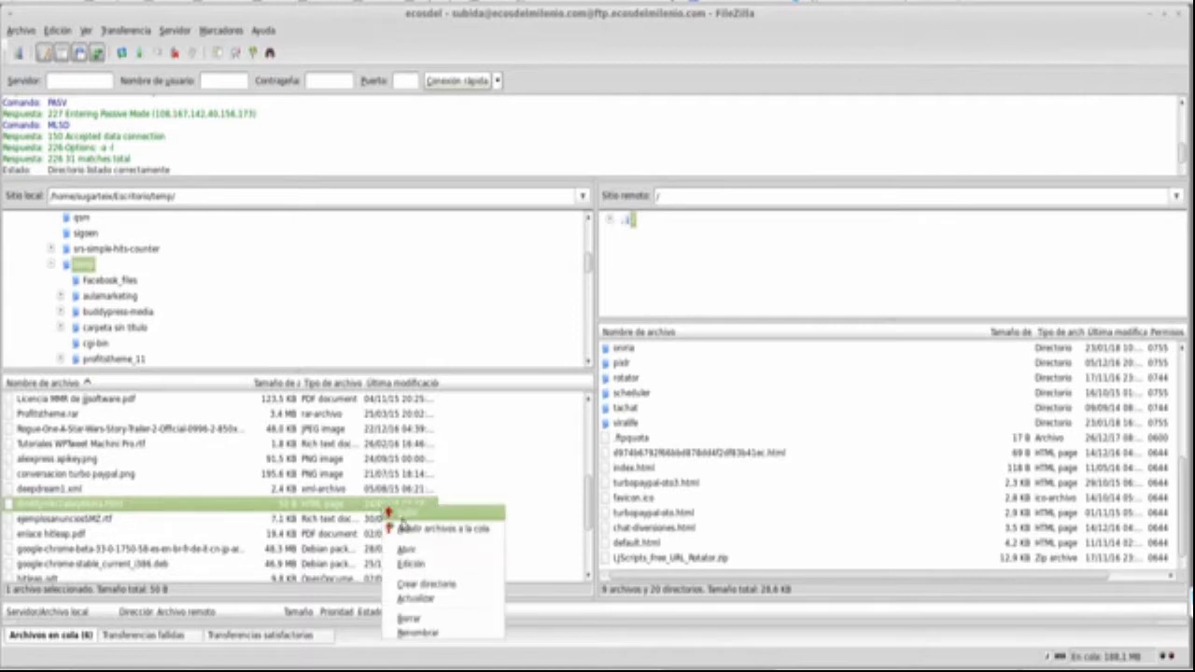
click(411, 512)
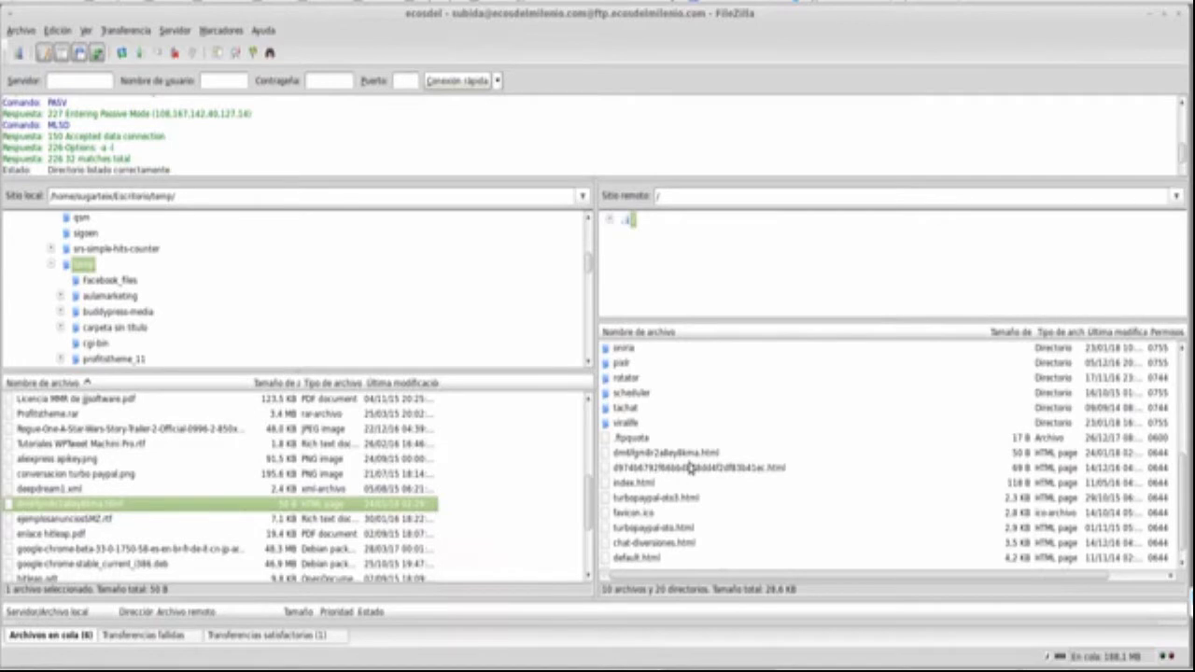
scroll(689, 463, down, 1)
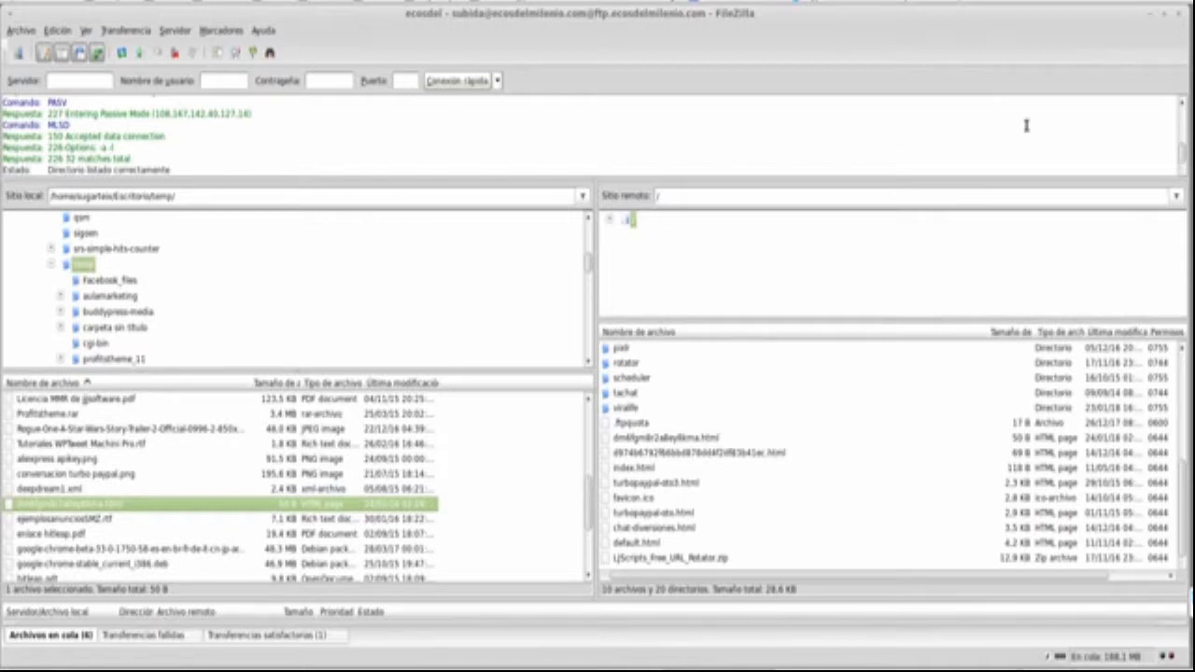
Return to Dailymotion and submit ecosdelmilenio.com for verification with the HTML file method.
click(1150, 14)
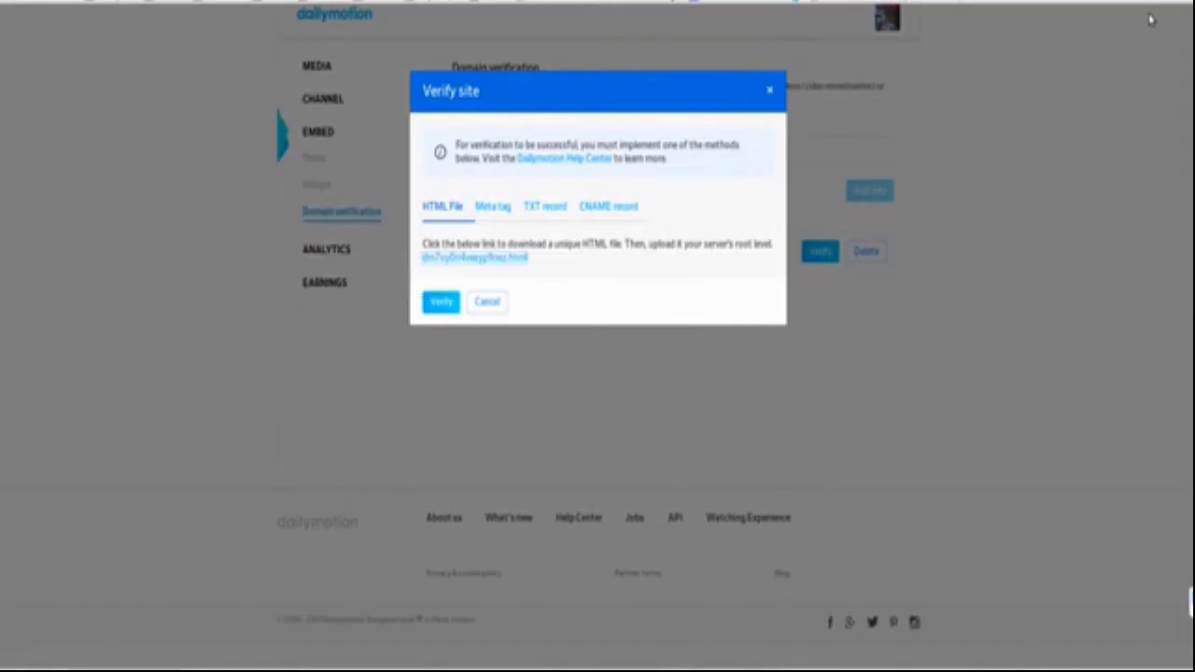
click(441, 303)
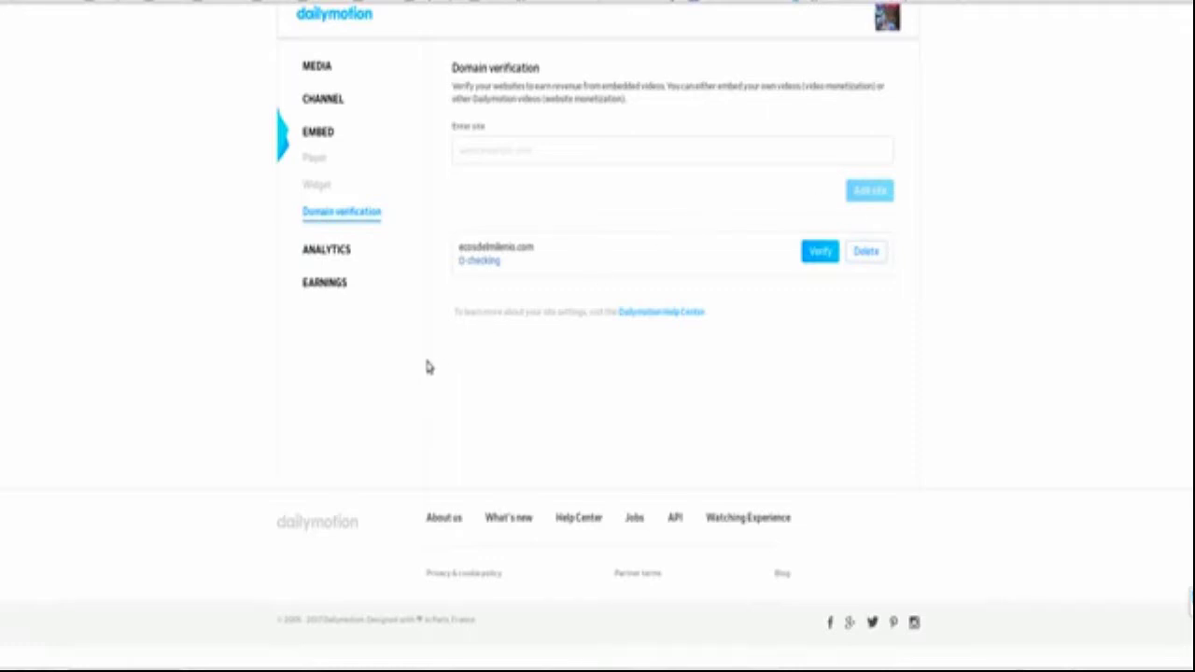
scroll(418, 337, up, 1)
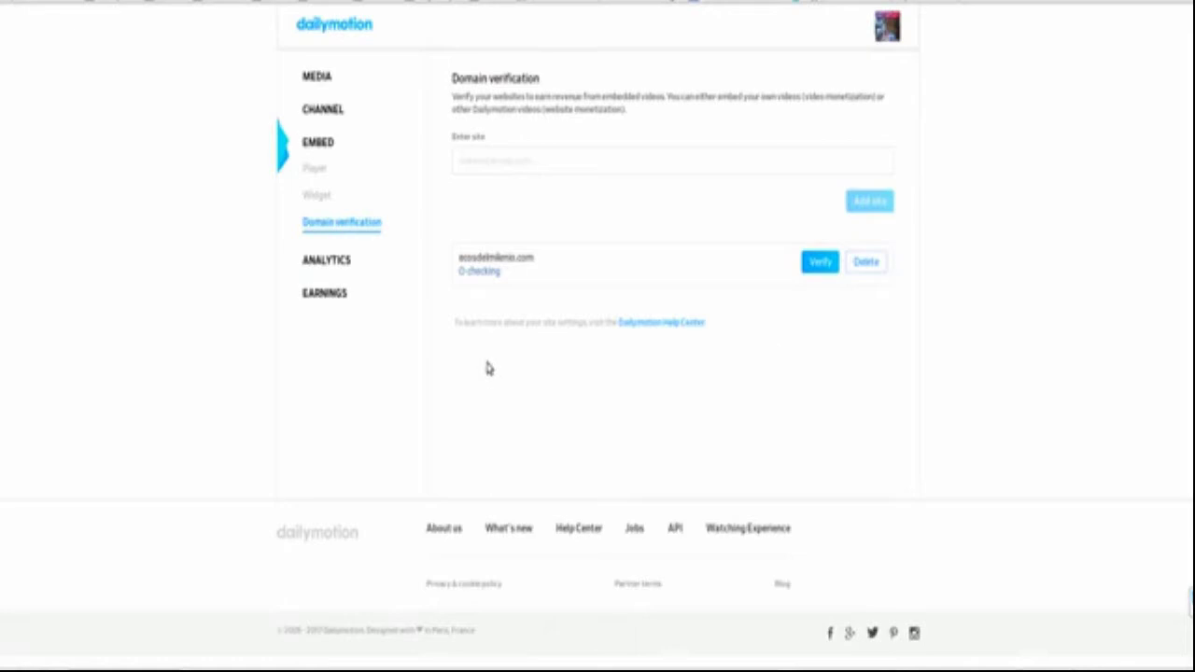
Add mistertrufa.net as another site in domain verification.
click(467, 161)
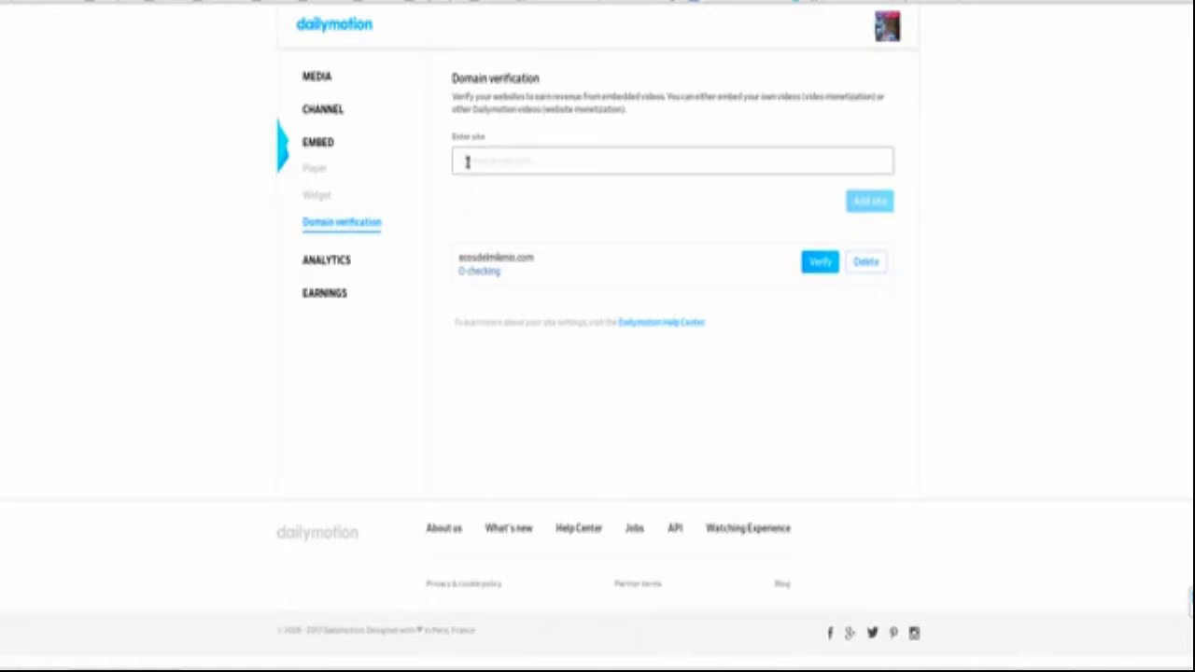
text(ni)
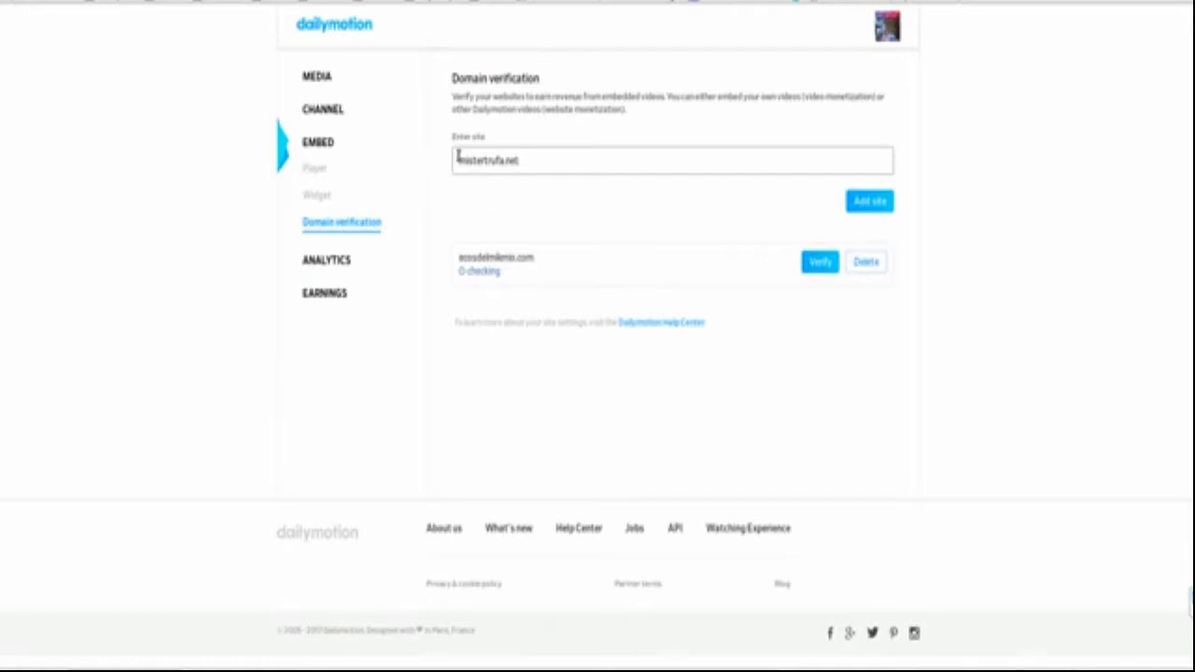
click(869, 204)
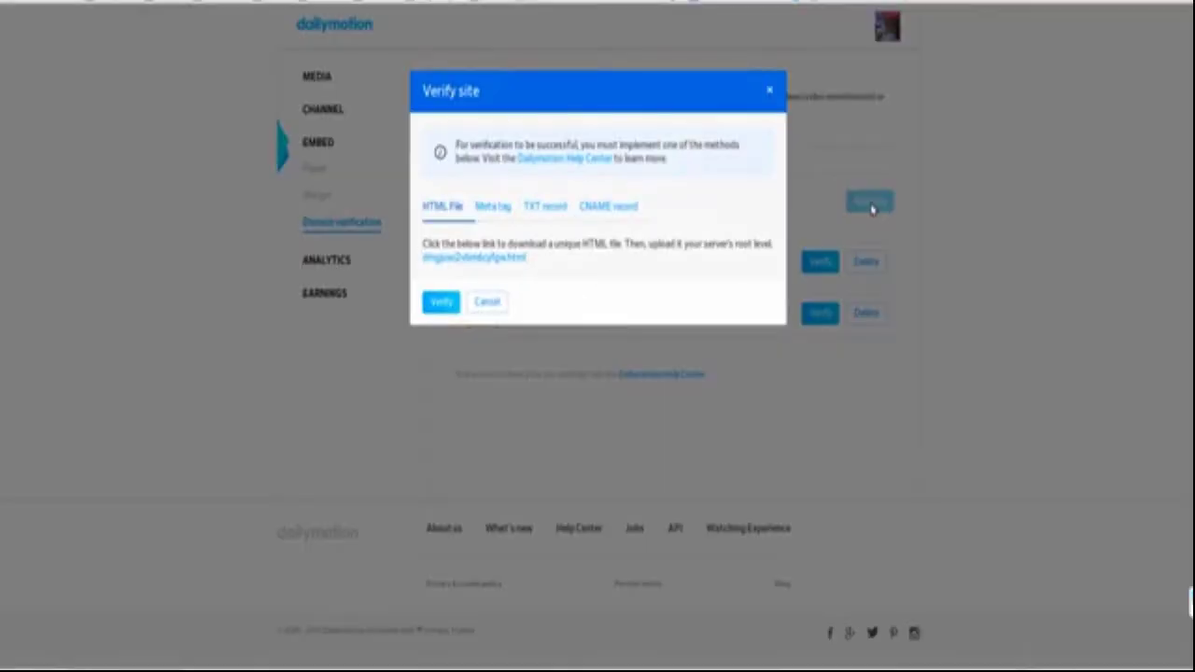
Show the meta tag verification method for mistertrufa.net and copy its complete meta tag.
click(498, 207)
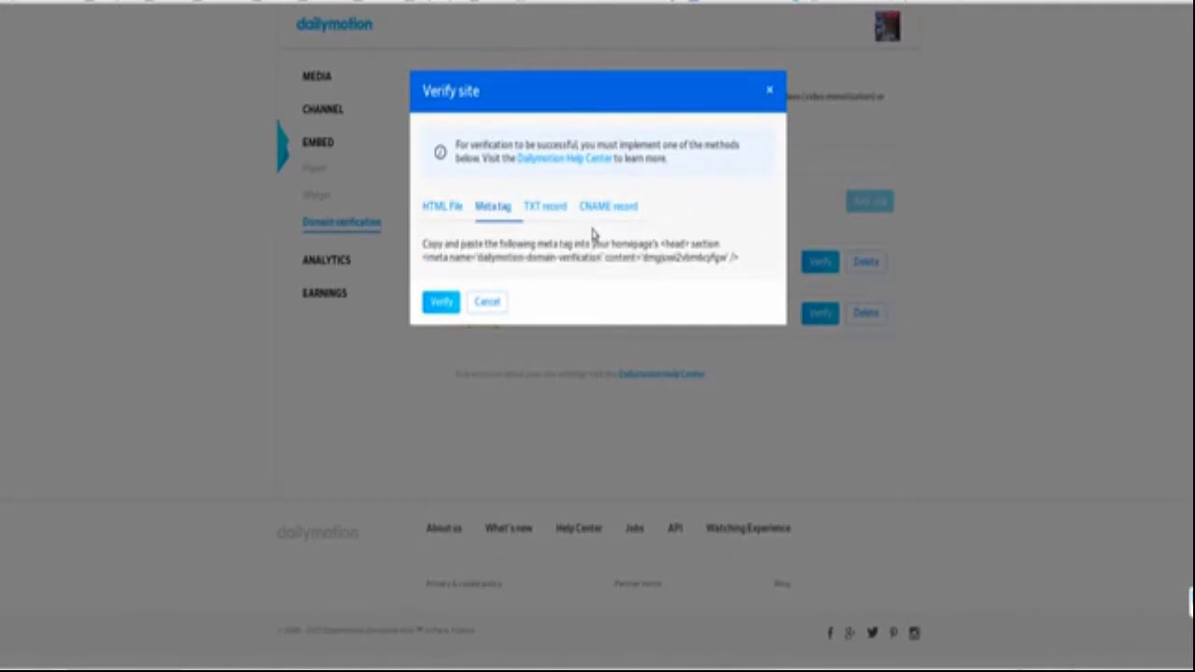
drag(741, 263, 423, 261)
right_click(435, 260)
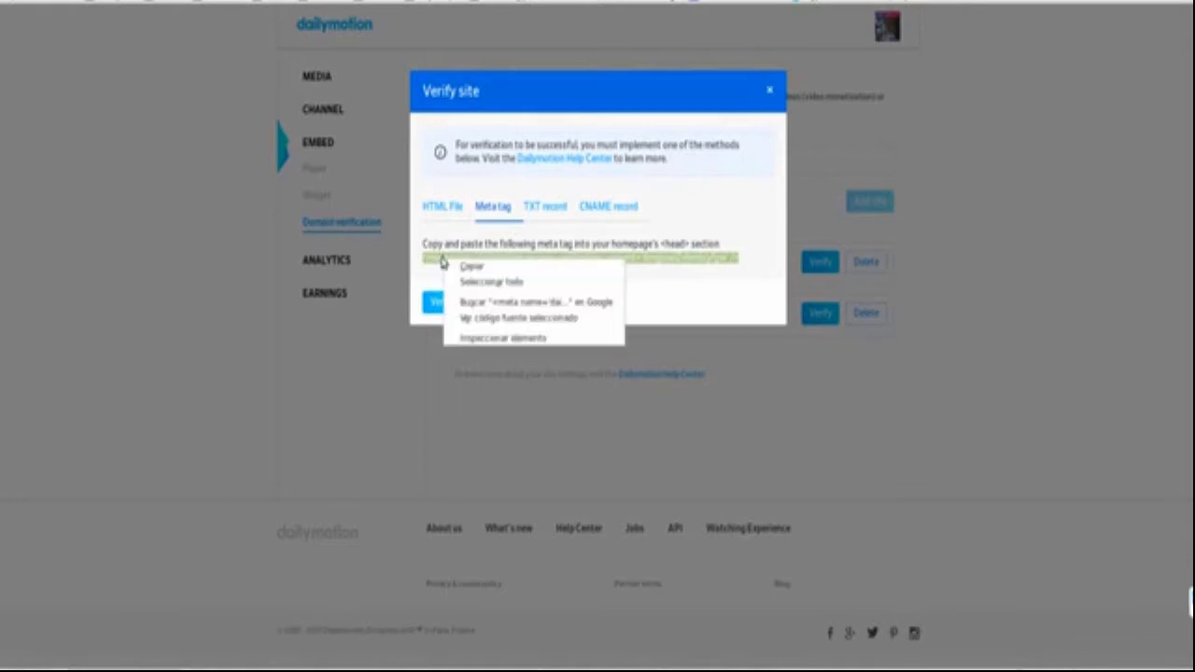
click(465, 267)
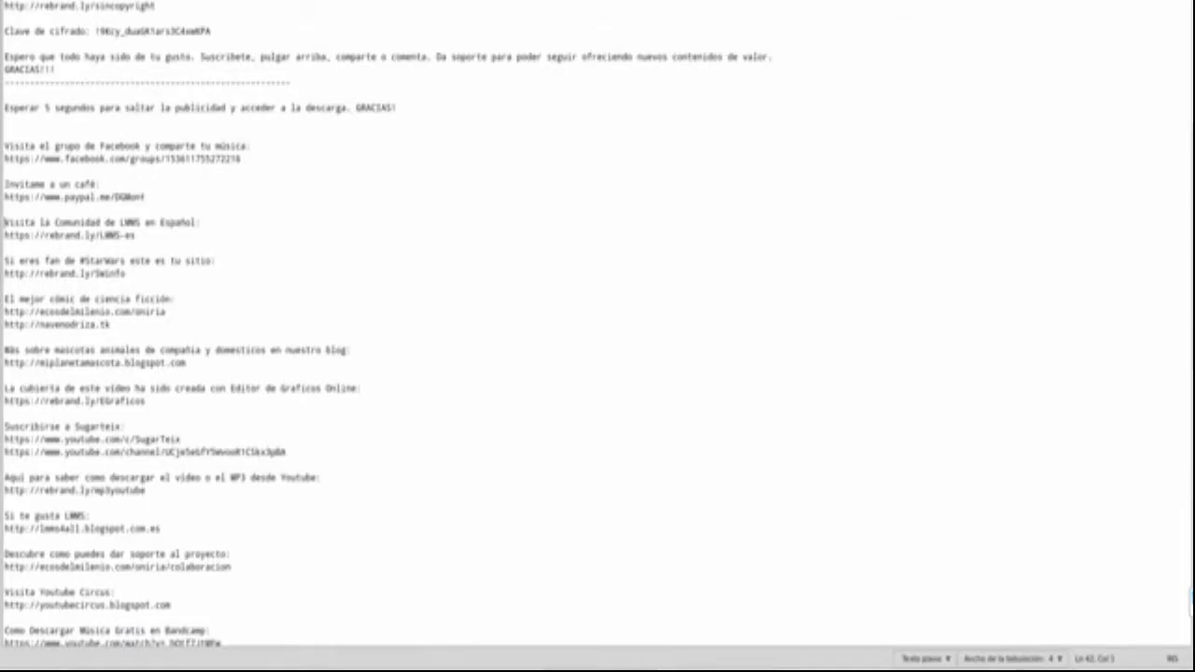
Replace all the text in the text editor document with the copied domain-verification meta tag and move its window aside.
key(ctrl+a)
key(Delete)
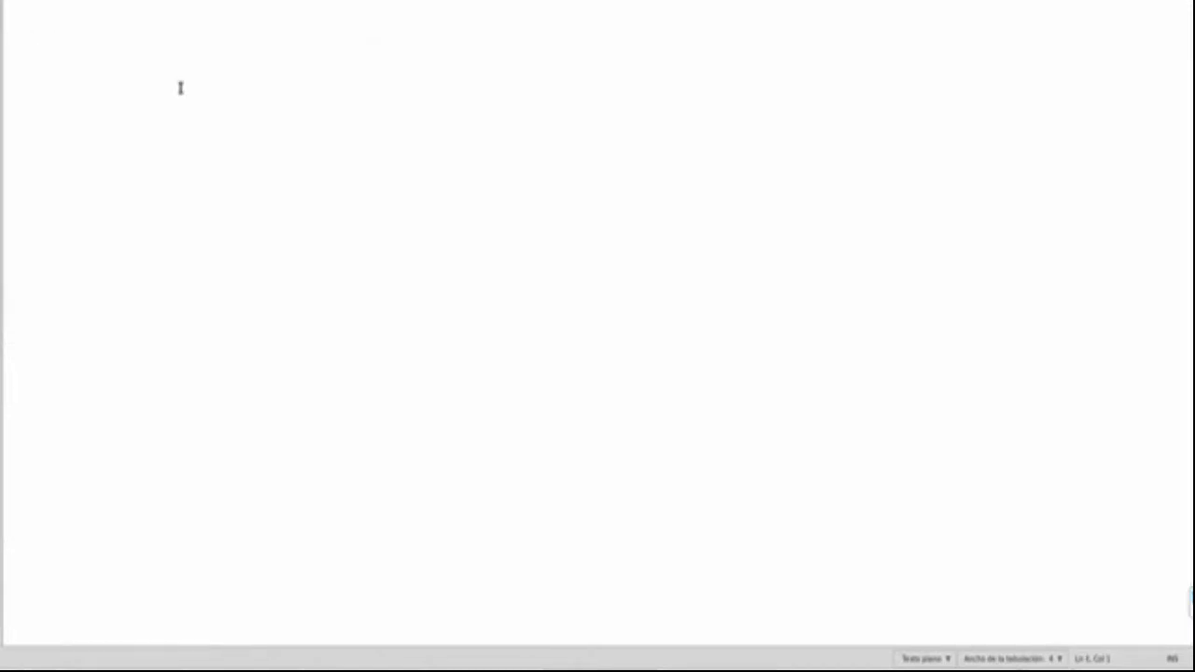
right_click(180, 88)
click(213, 156)
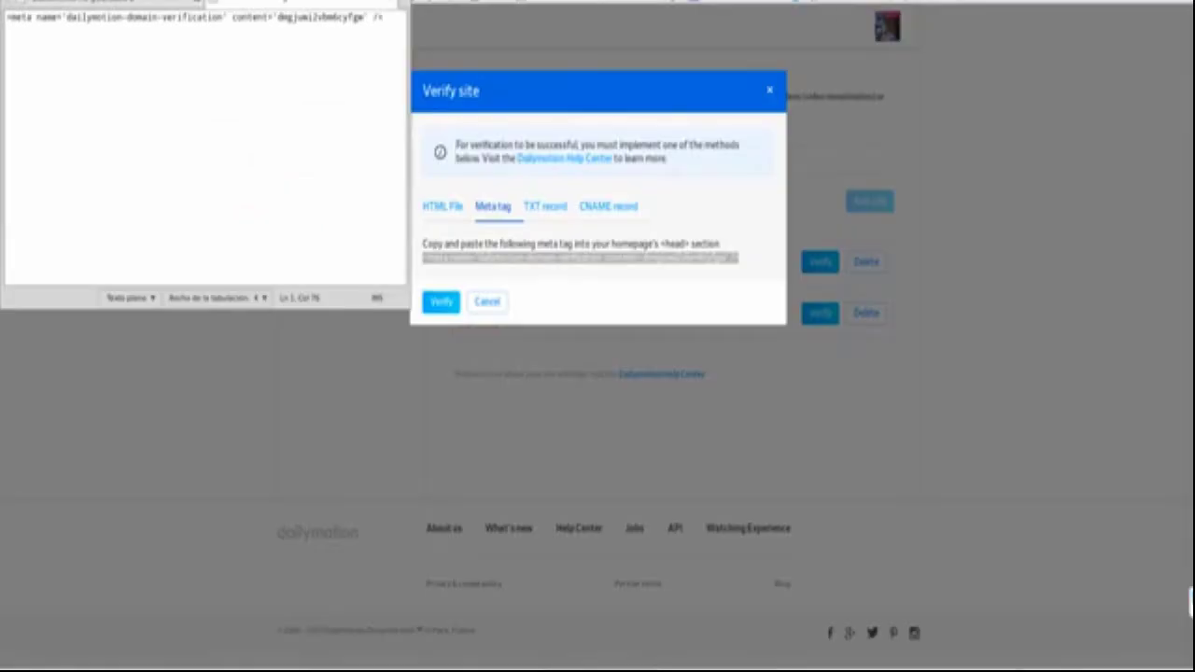
drag(214, 139, 1003, 63)
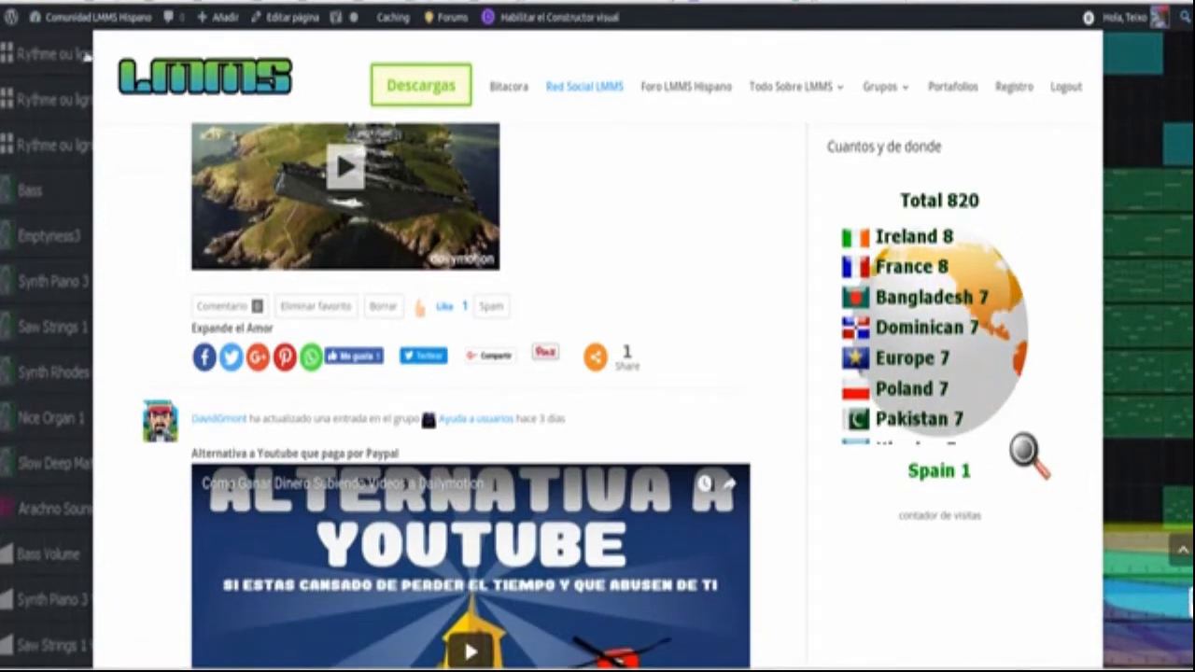
Open the WordPress dashboard of the Comunidad LMMS Hispano site, agreeing to resend the page's information.
mouse_move(65, 19)
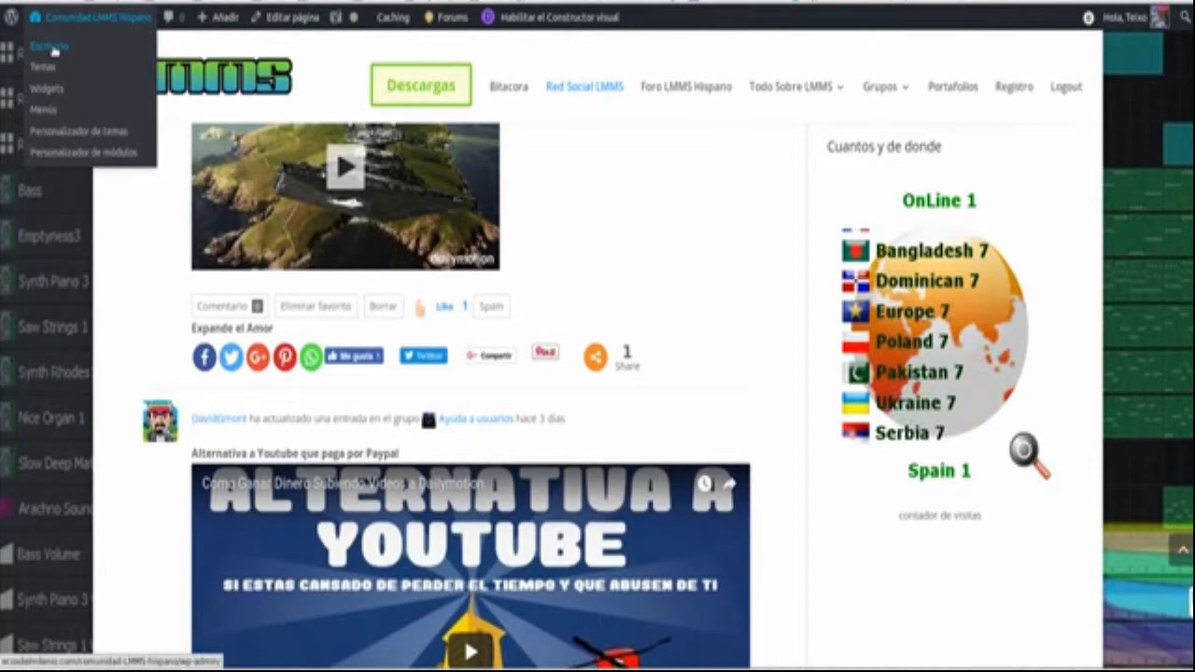
click(54, 52)
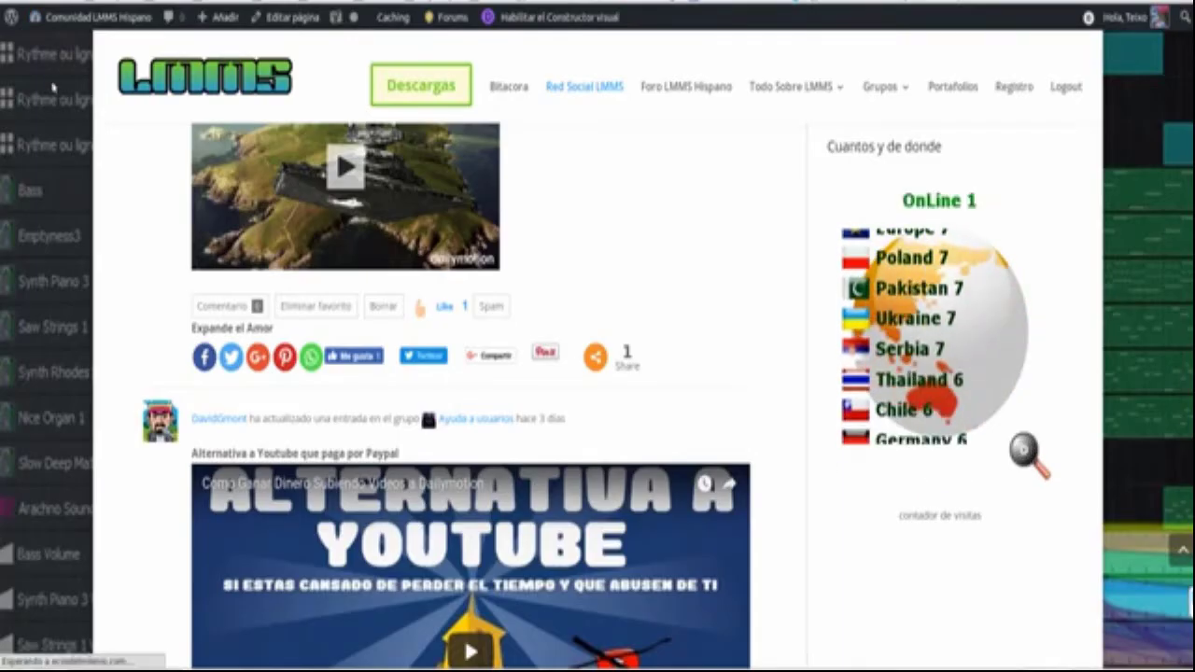
mouse_move(47, 18)
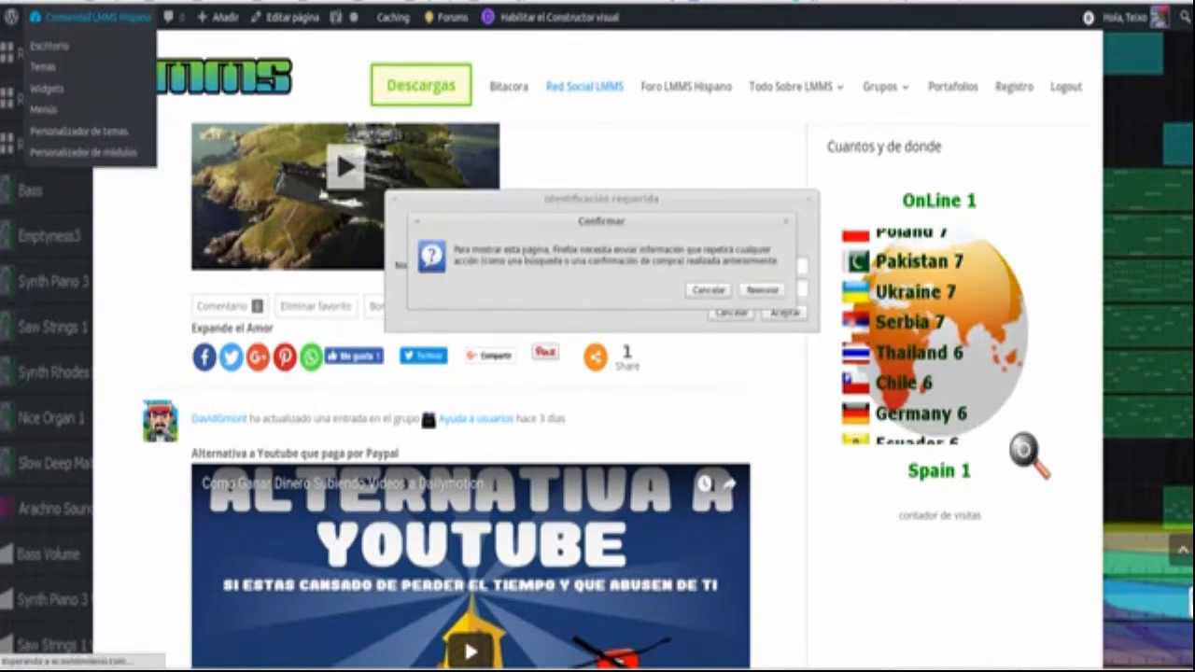
click(762, 290)
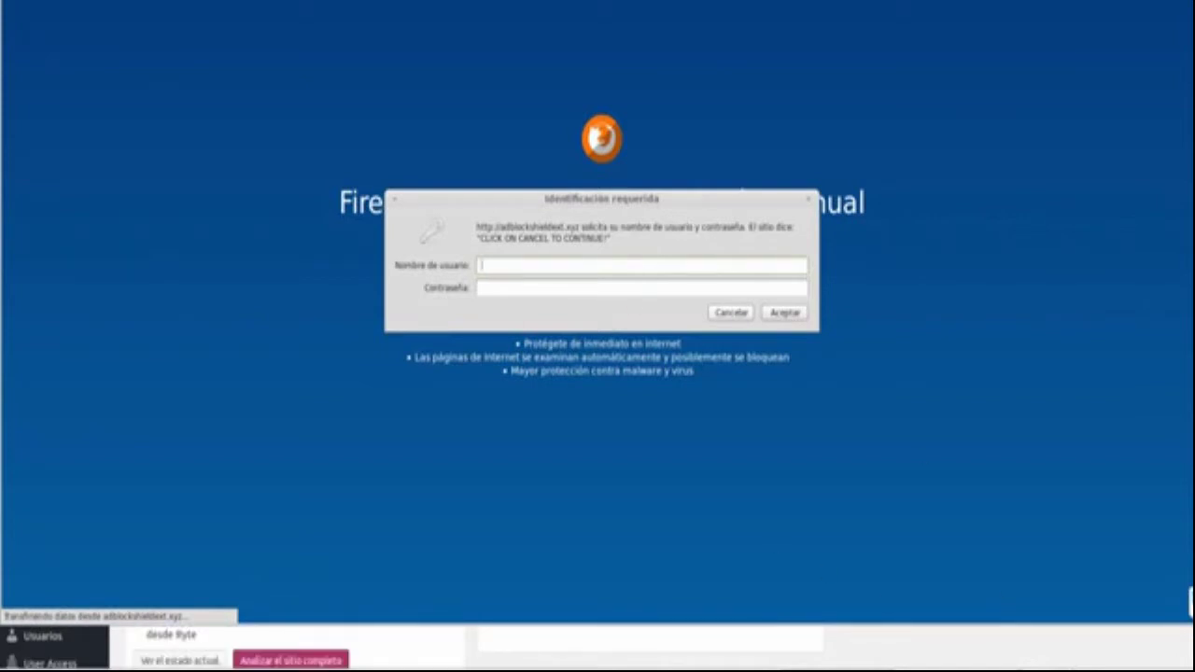
click(848, 670)
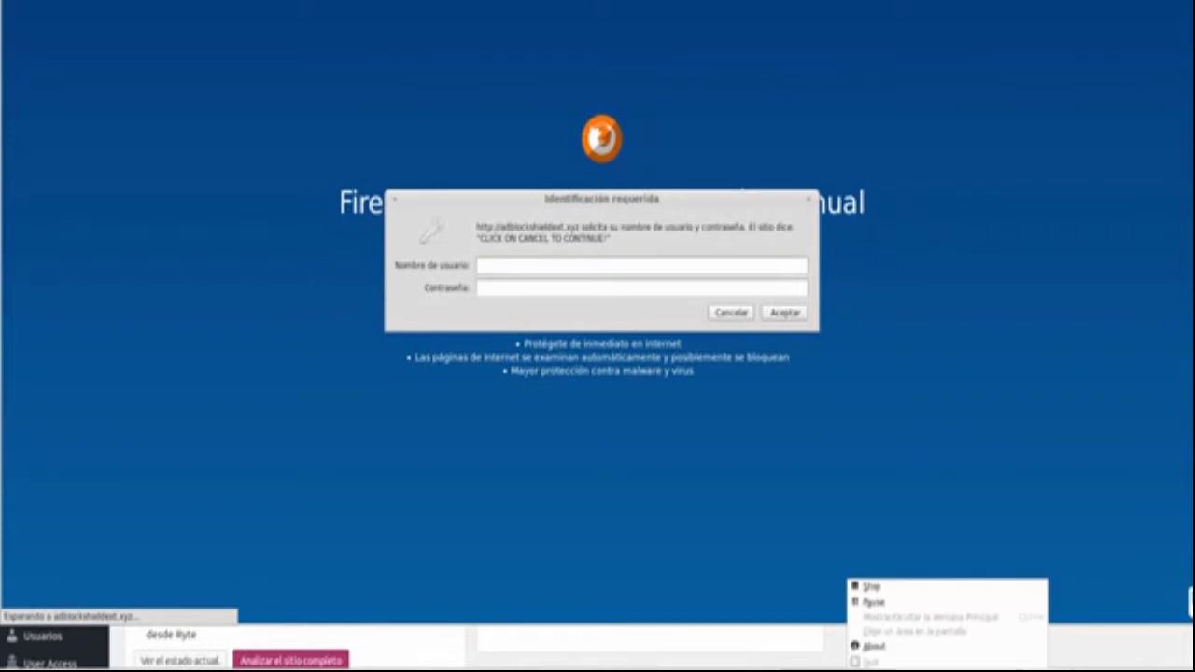
click(902, 603)
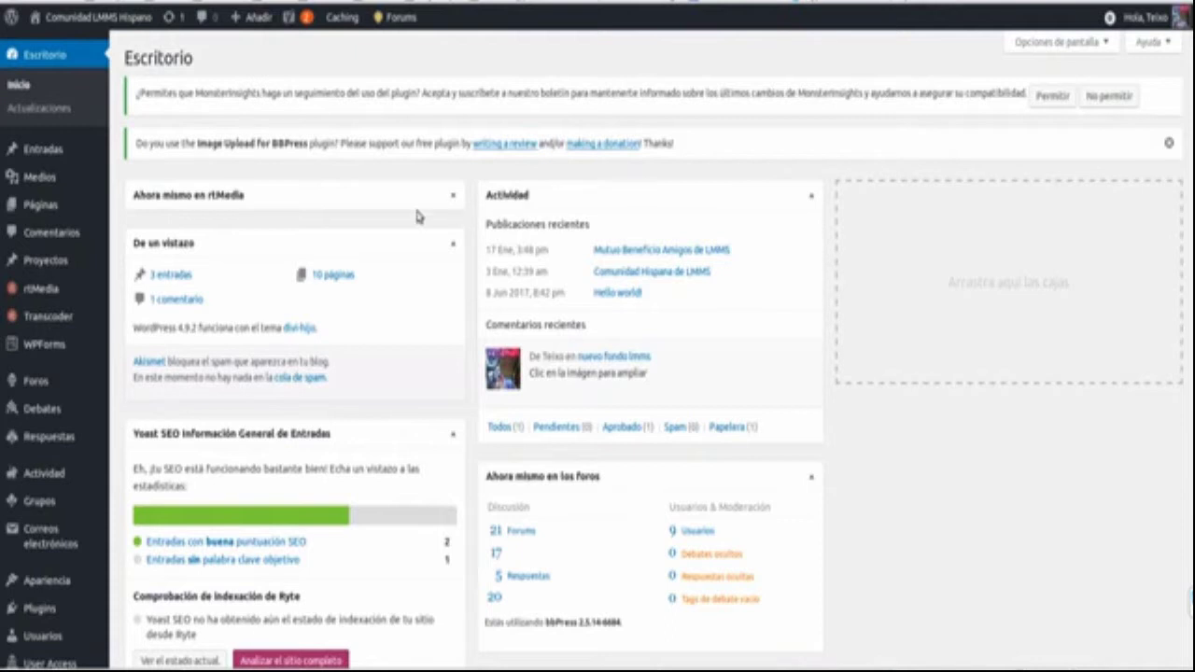
Open the WordPress theme editor on the divi-hijo theme, accept the direct-editing warning and look through its file view.
scroll(418, 217, down, 4)
scroll(420, 214, up, 3)
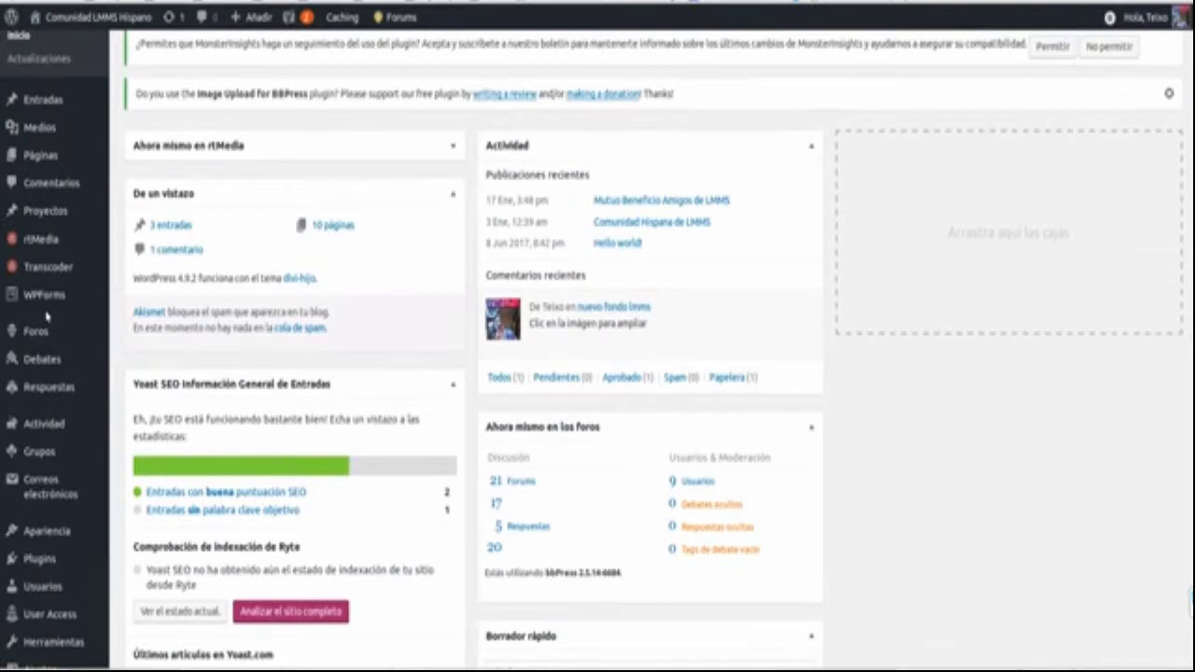
scroll(48, 308, down, 3)
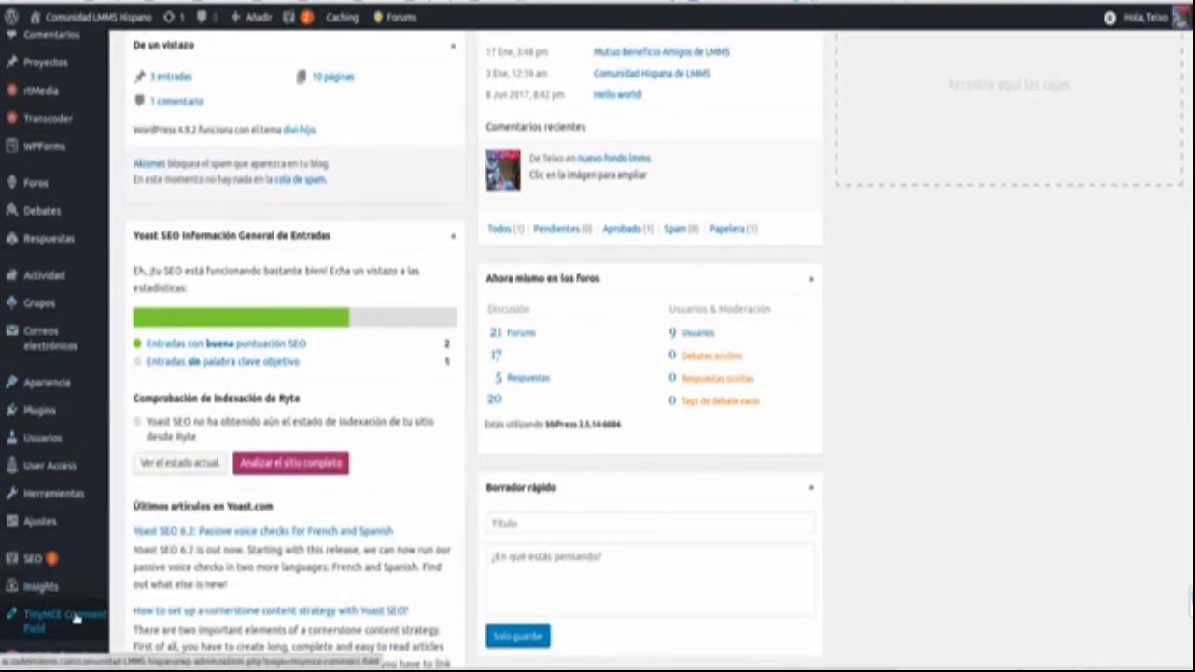
mouse_move(68, 387)
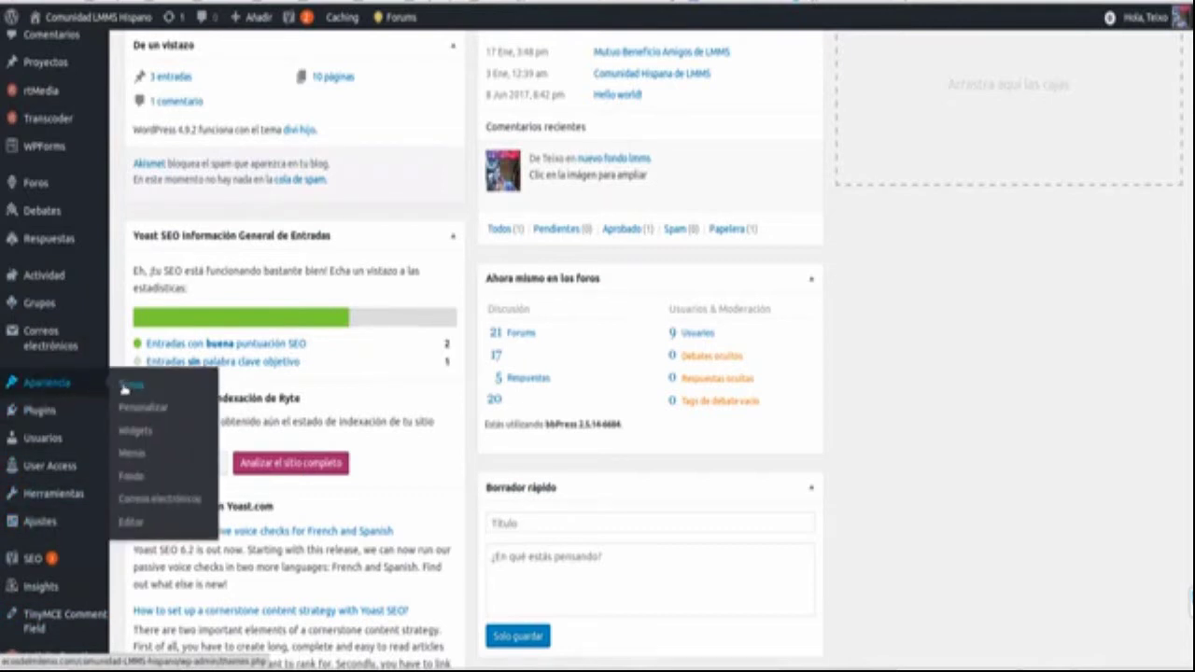
click(135, 527)
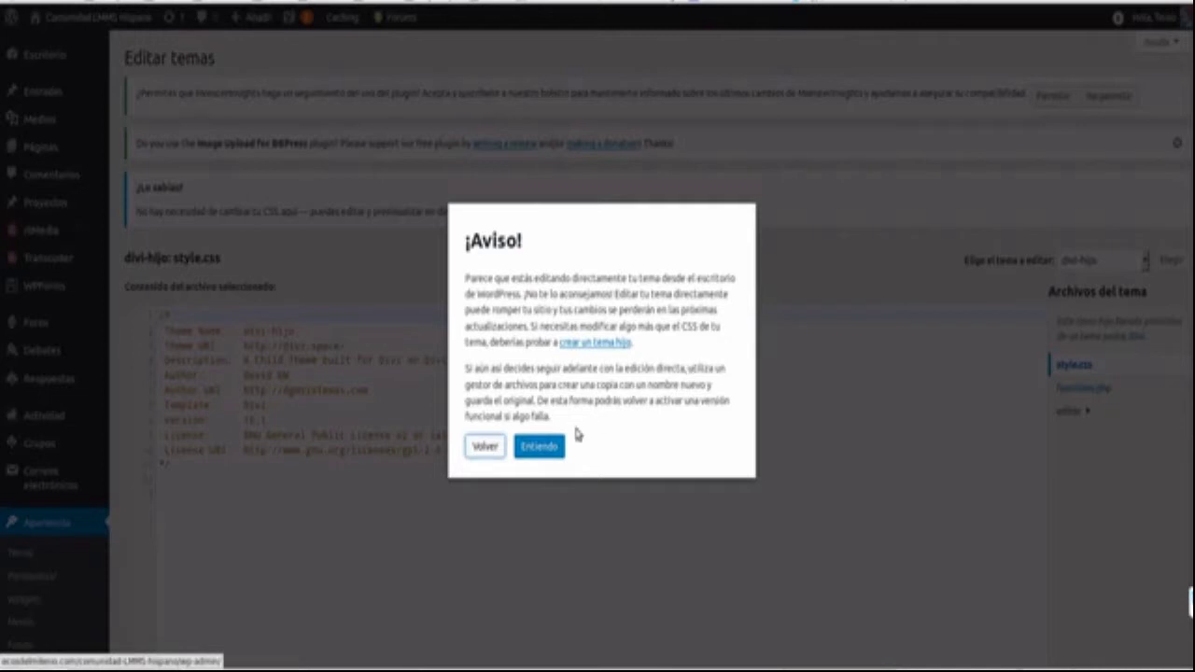
click(539, 447)
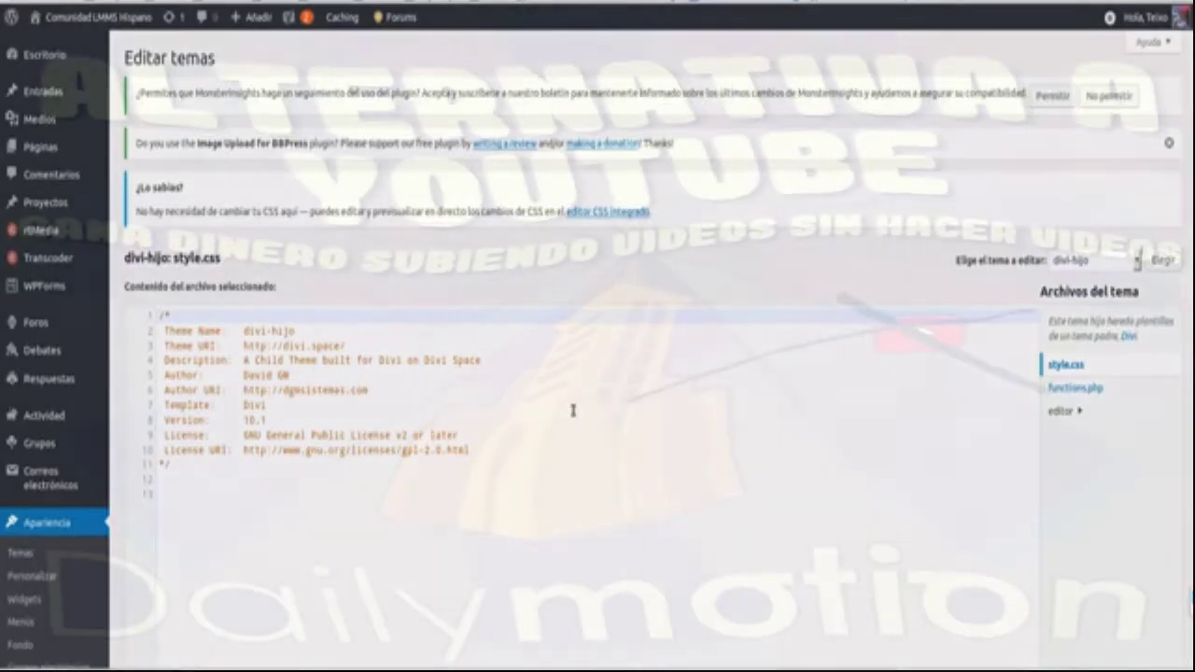
scroll(714, 318, down, 2)
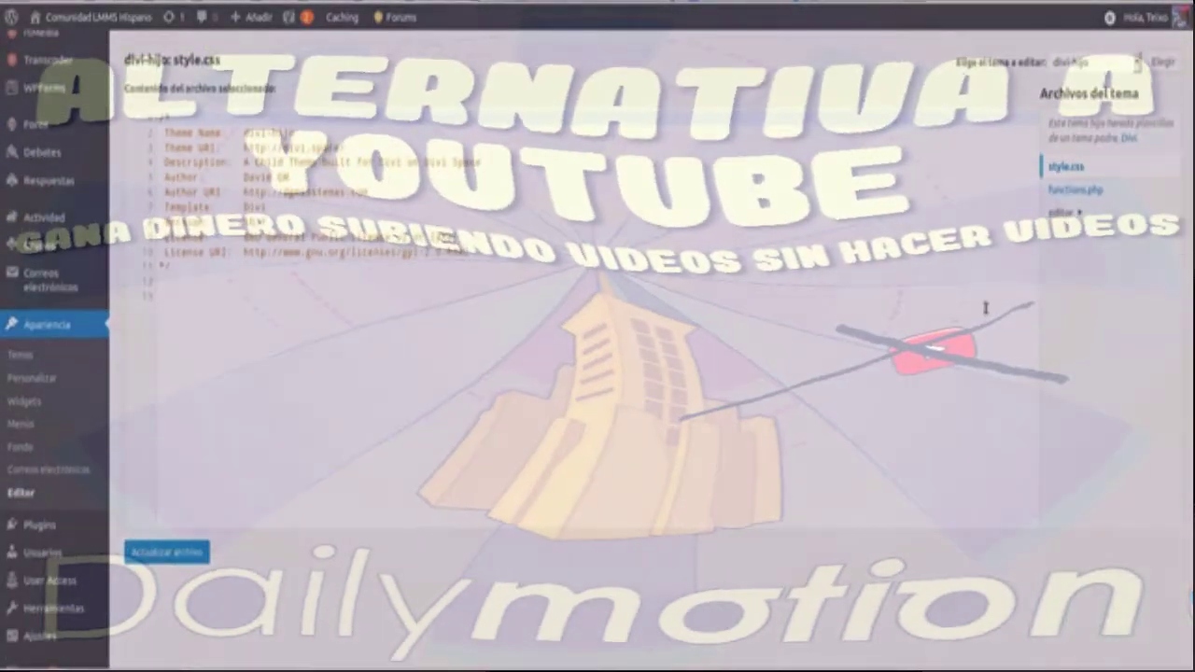
scroll(794, 280, up, 2)
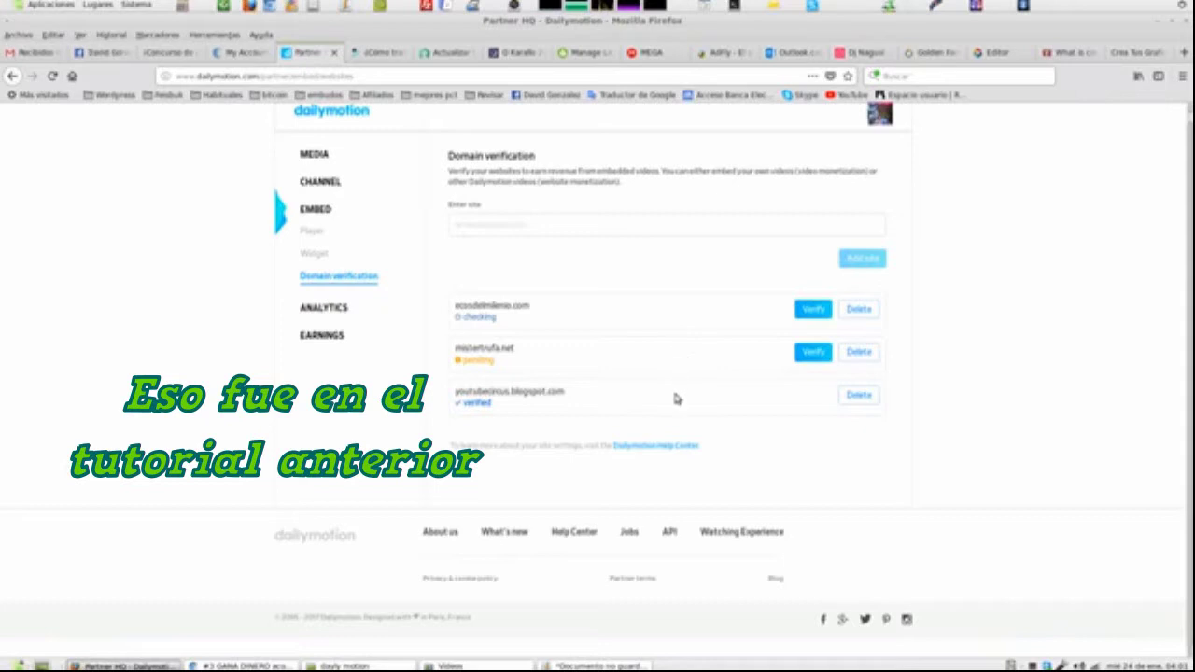
scroll(676, 399, up, 1)
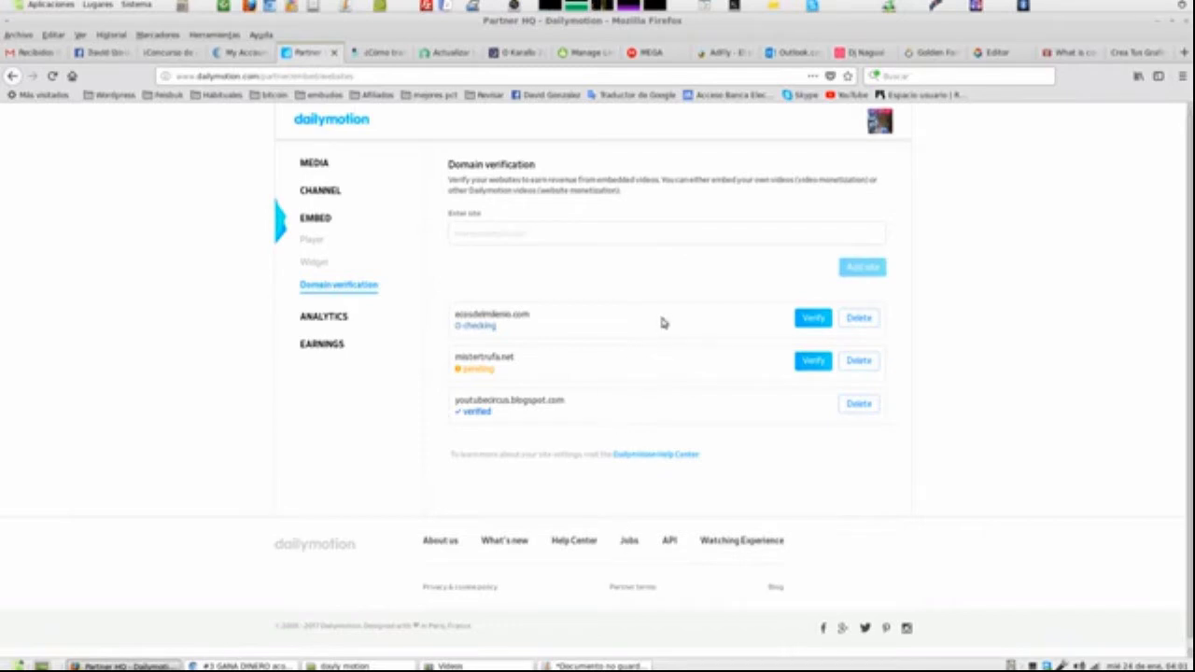
scroll(661, 319, down, 1)
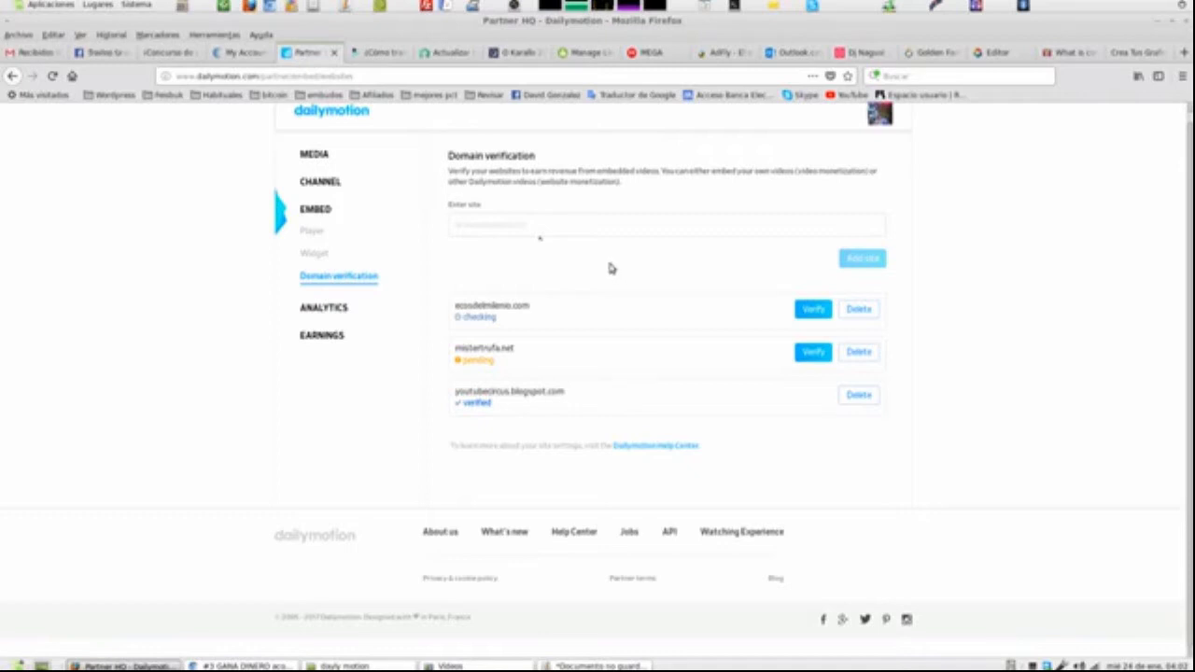
click(521, 224)
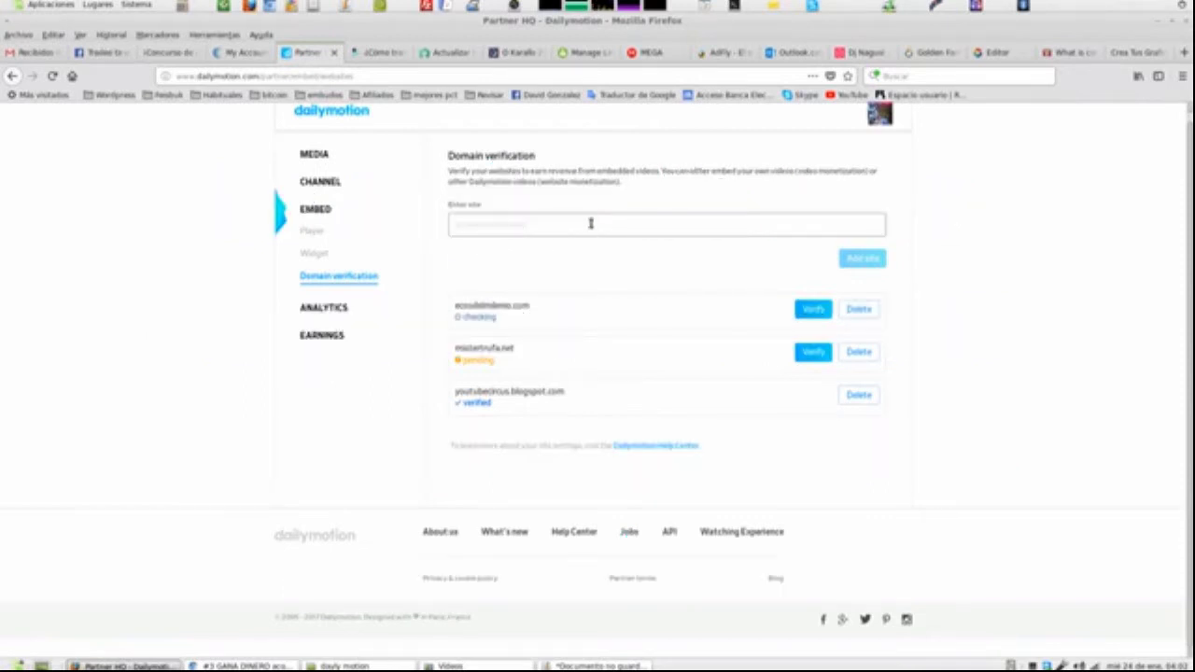
right_click(496, 229)
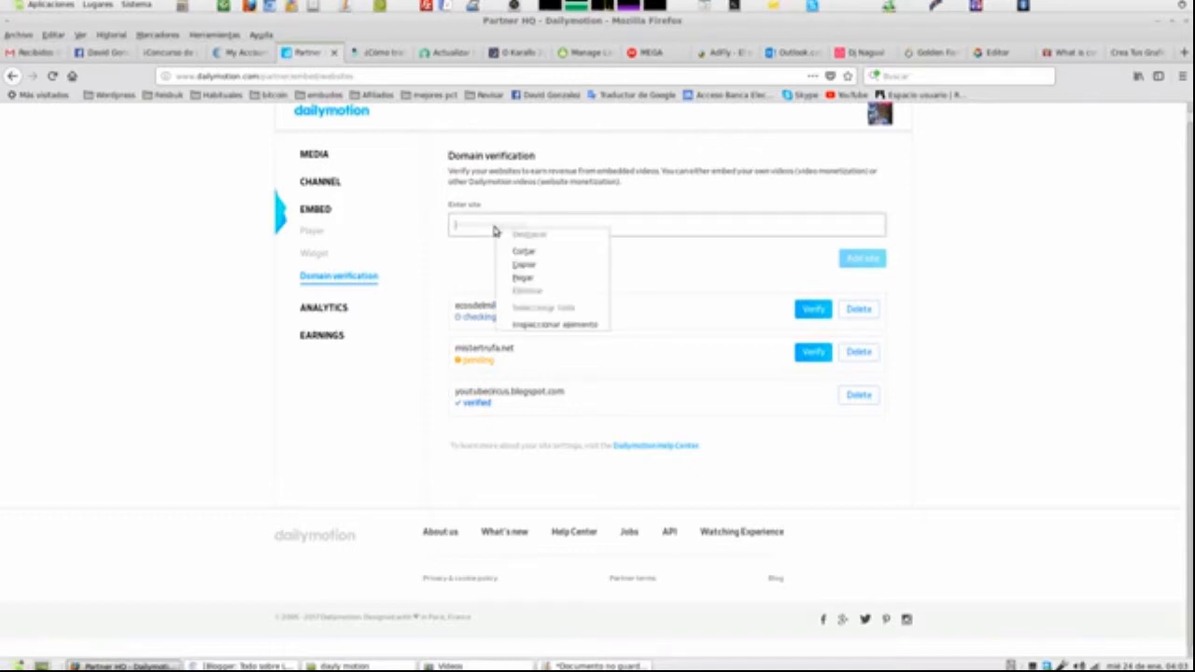
click(521, 280)
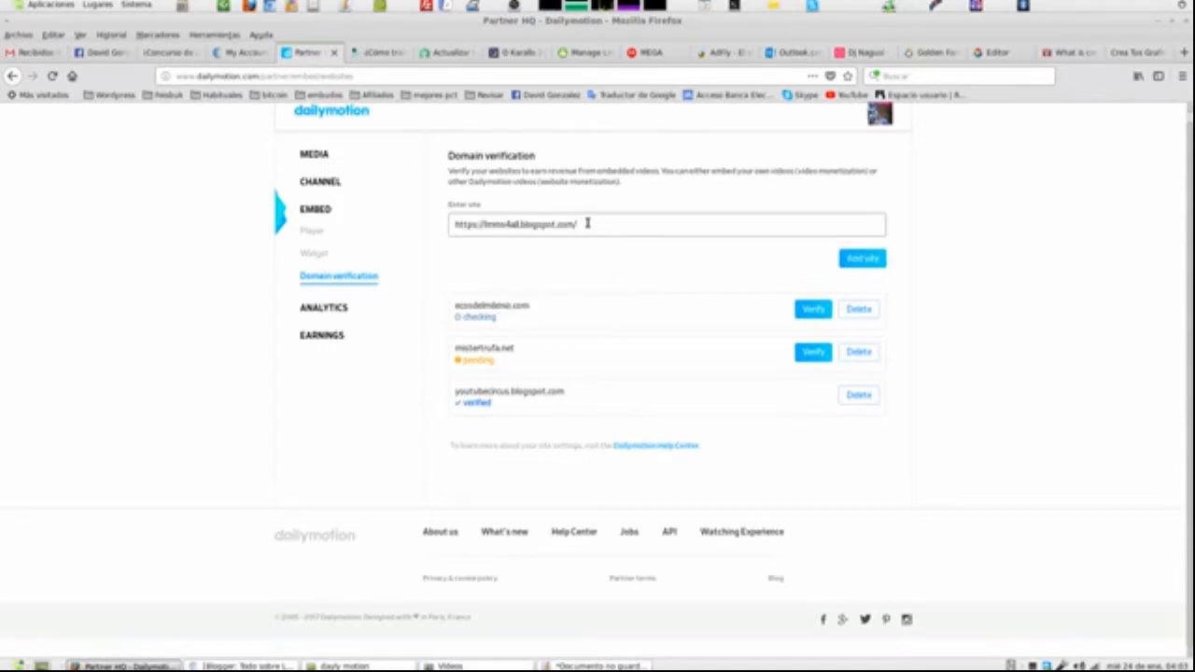
click(482, 224)
drag(483, 224, 442, 224)
key(BackSpace)
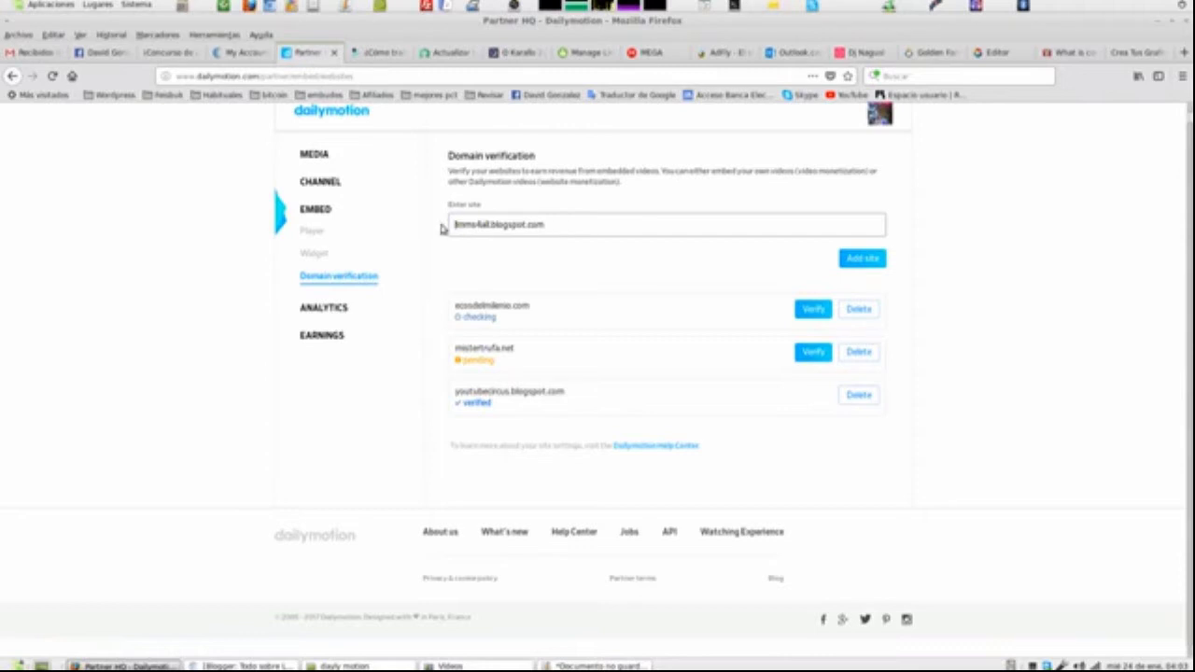
click(863, 258)
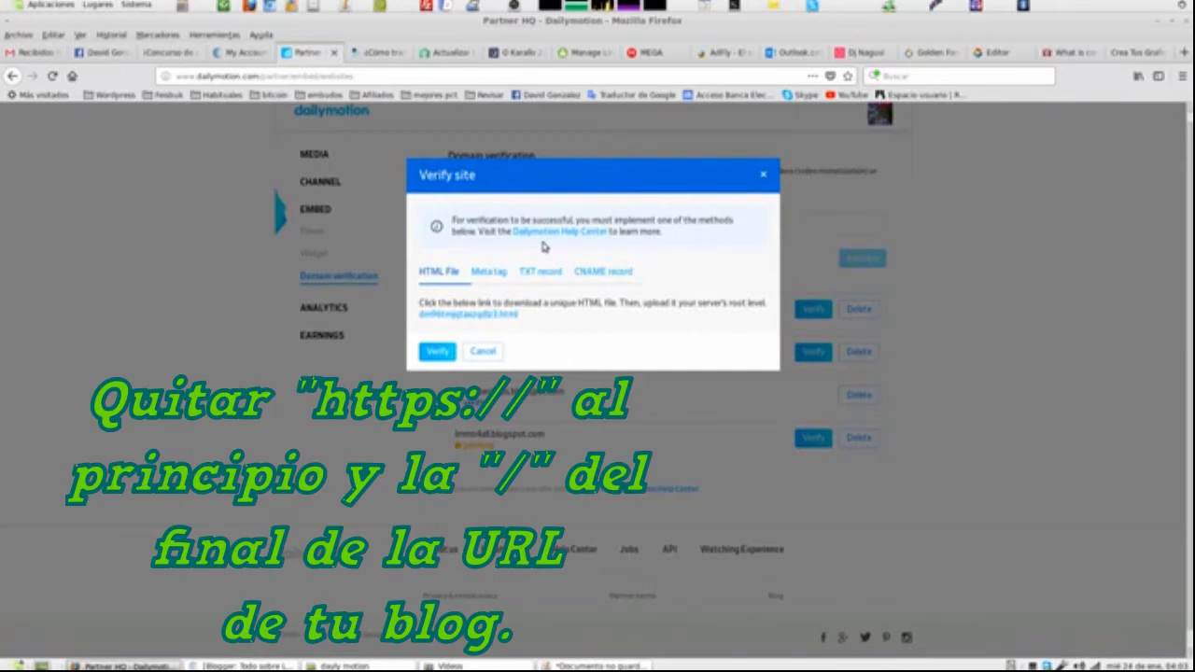
Show the meta tag verification method for lmms4all.blogspot.com and copy its complete meta tag.
click(487, 273)
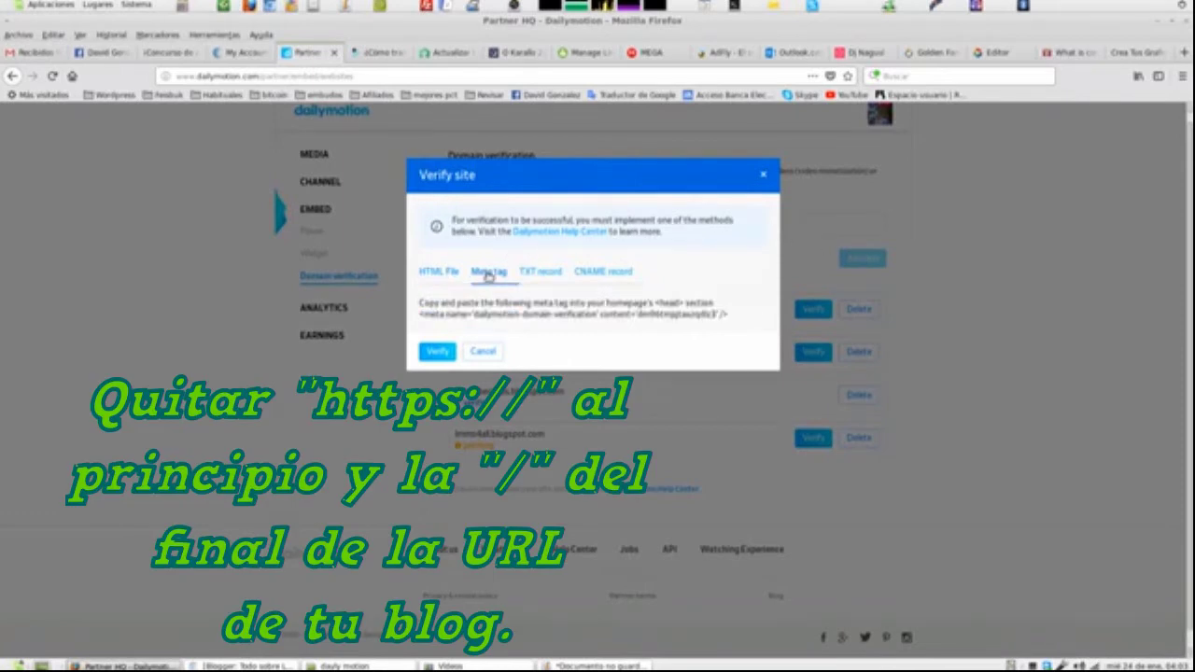
drag(732, 314, 419, 316)
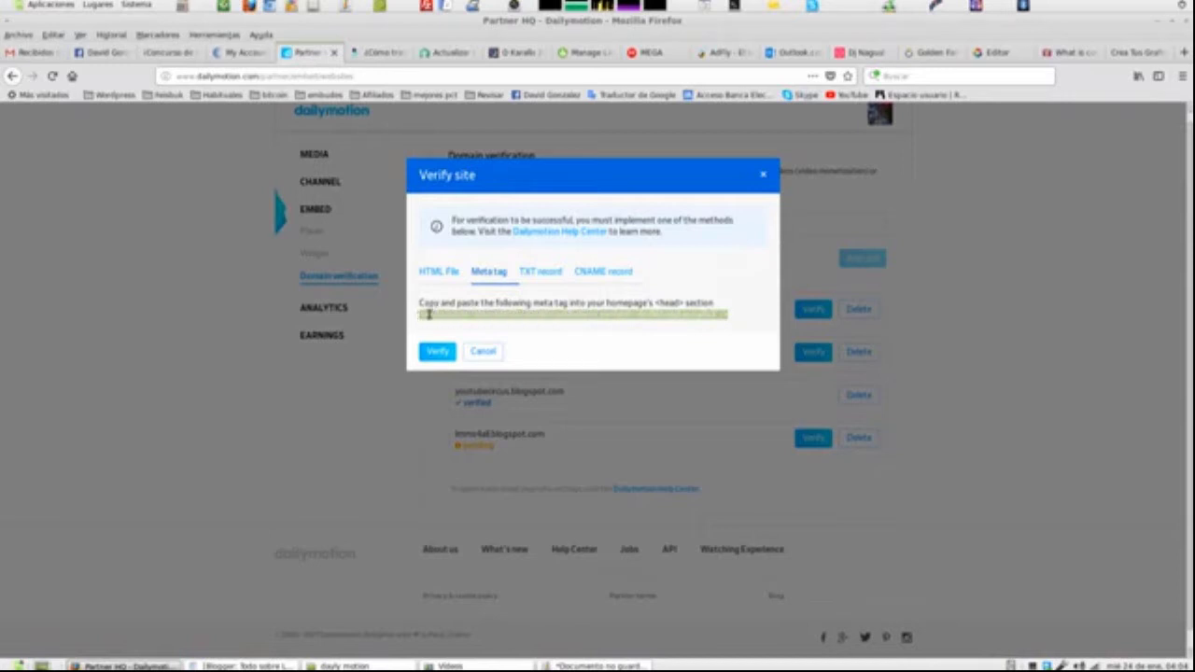
right_click(443, 317)
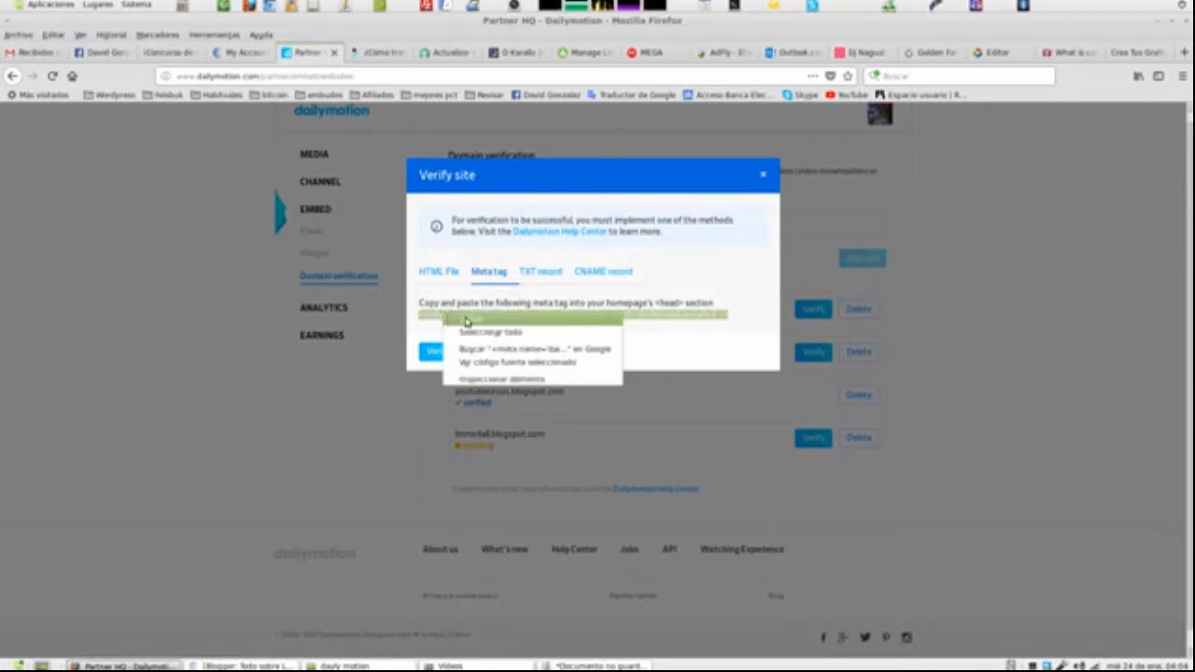
click(464, 318)
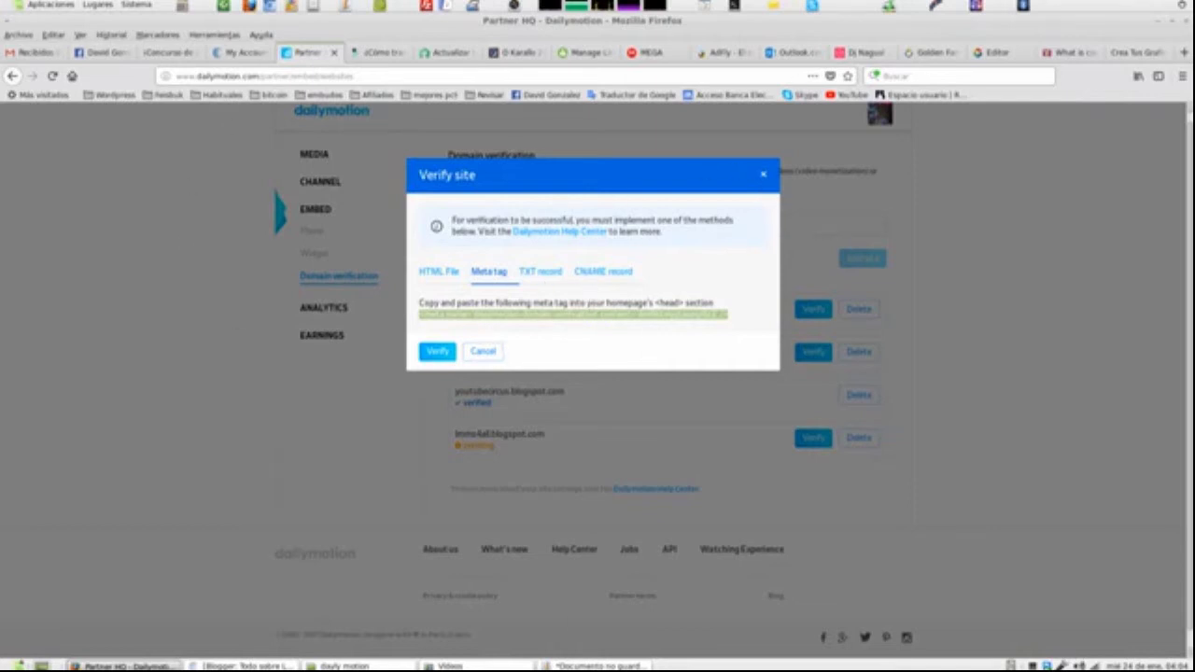
click(1035, 664)
click(939, 607)
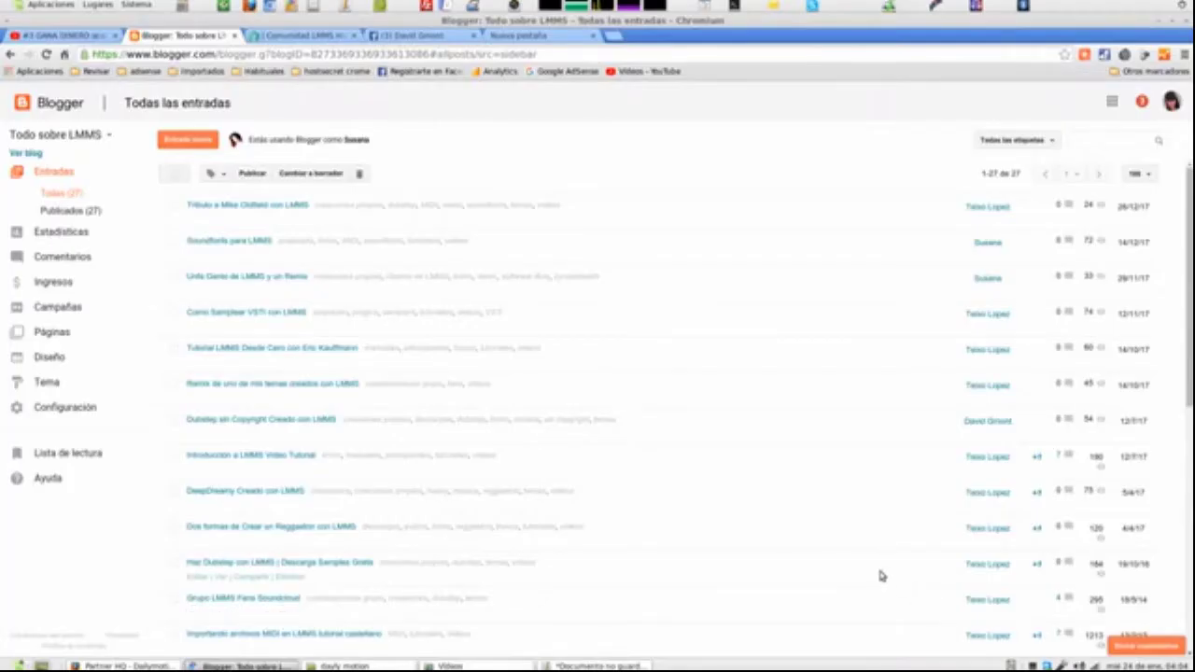
Insert the copied domain-verification meta tag on a new line above <head> in the Todo sobre LMMS Blogger theme's HTML and save the theme.
click(44, 384)
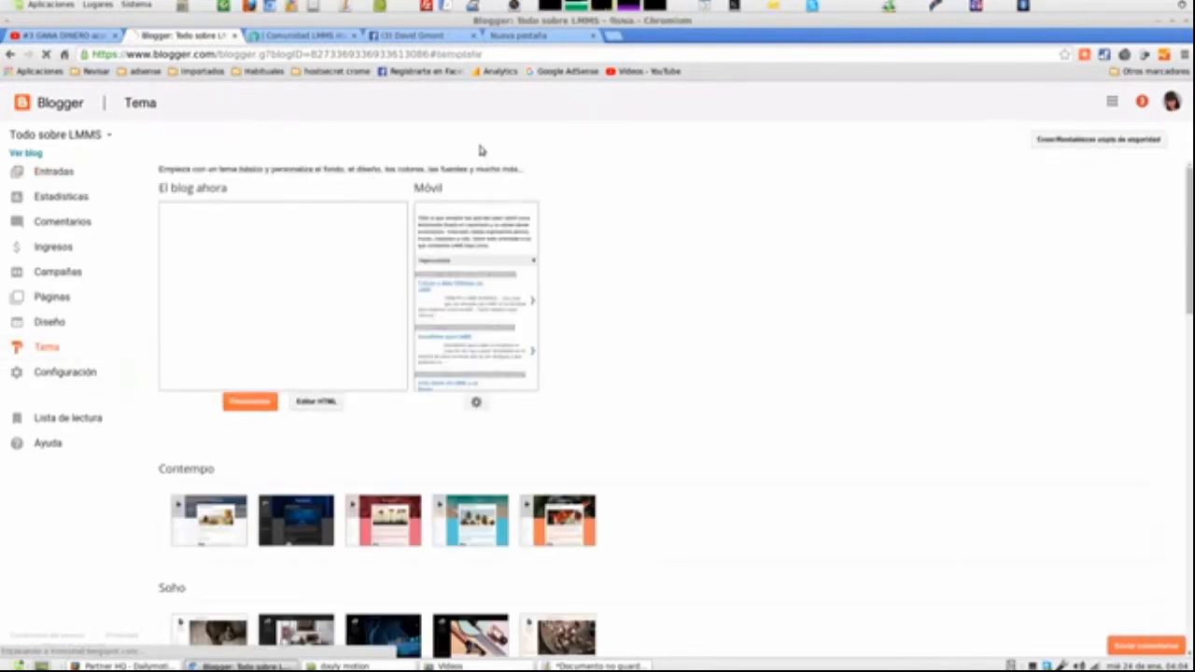
click(315, 403)
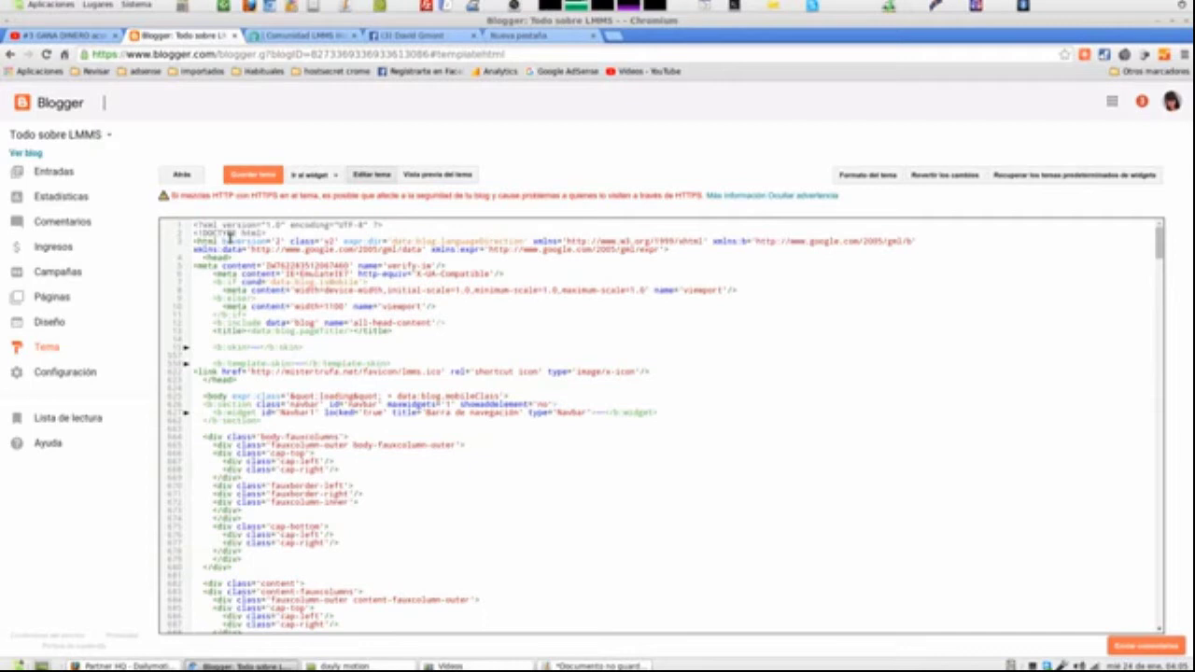
key(Return)
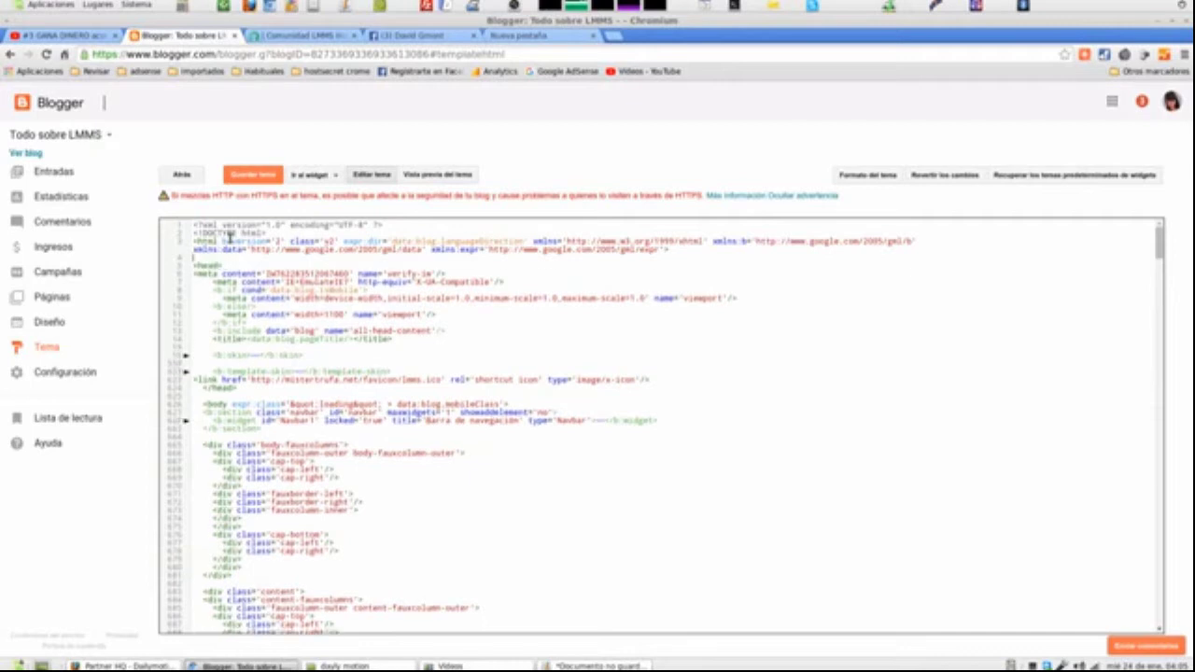
key(ctrl+v)
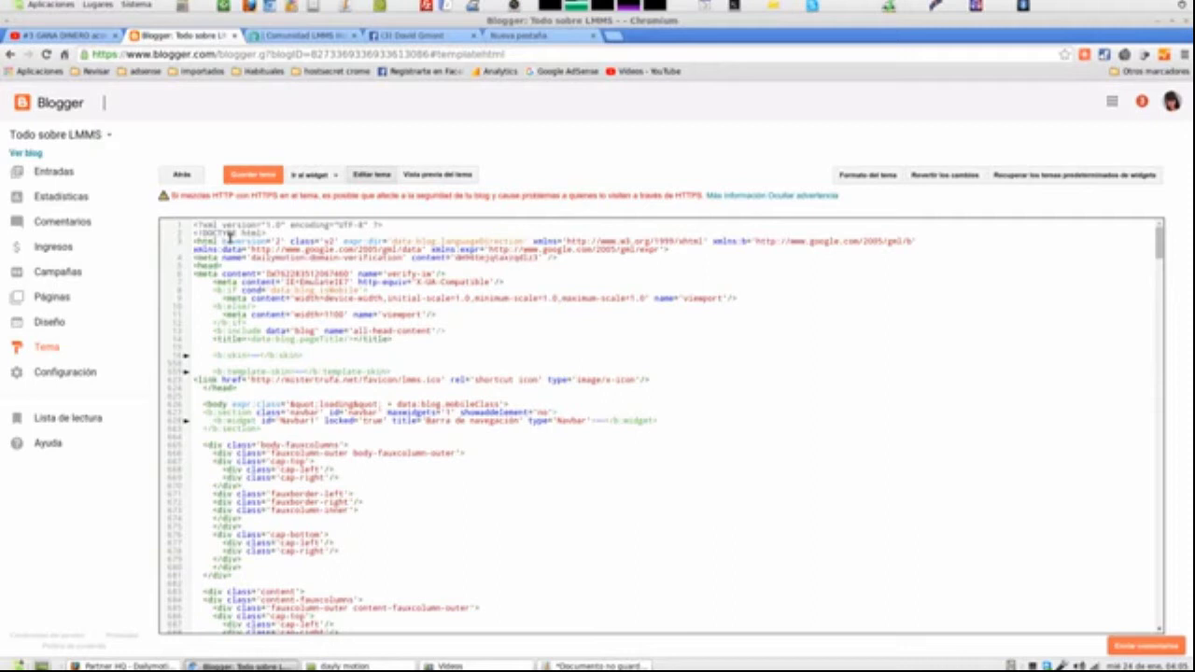
click(252, 178)
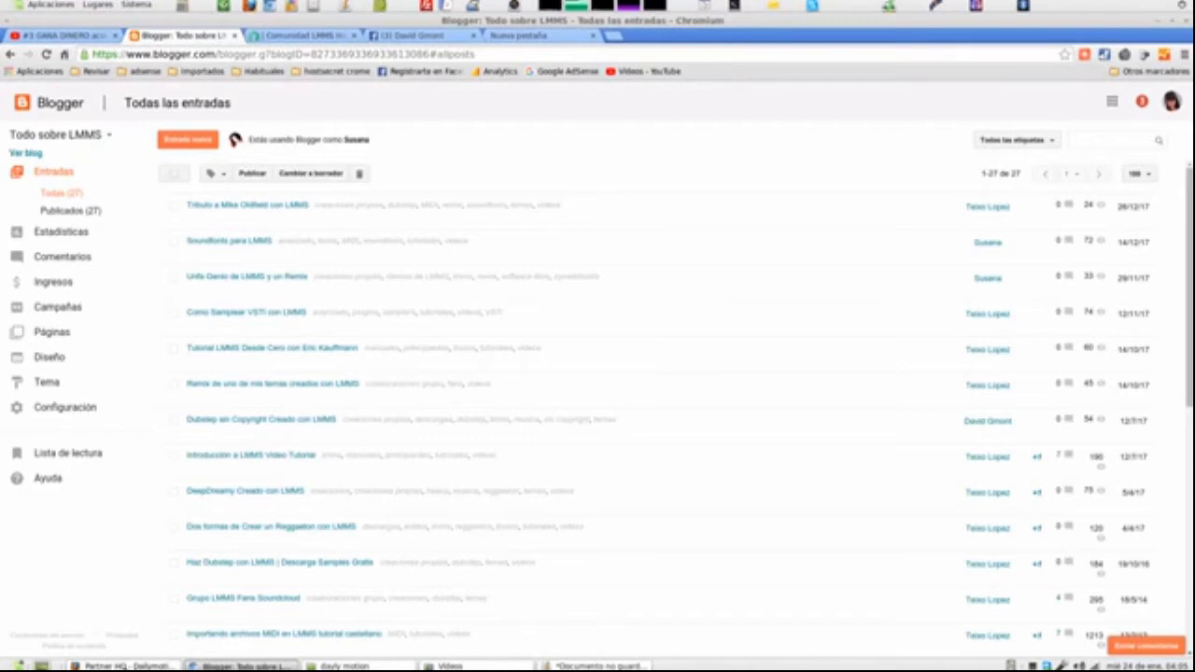
Return to Dailymotion and submit lmms4all.blogspot.com for verification with the meta tag method.
click(117, 665)
click(422, 317)
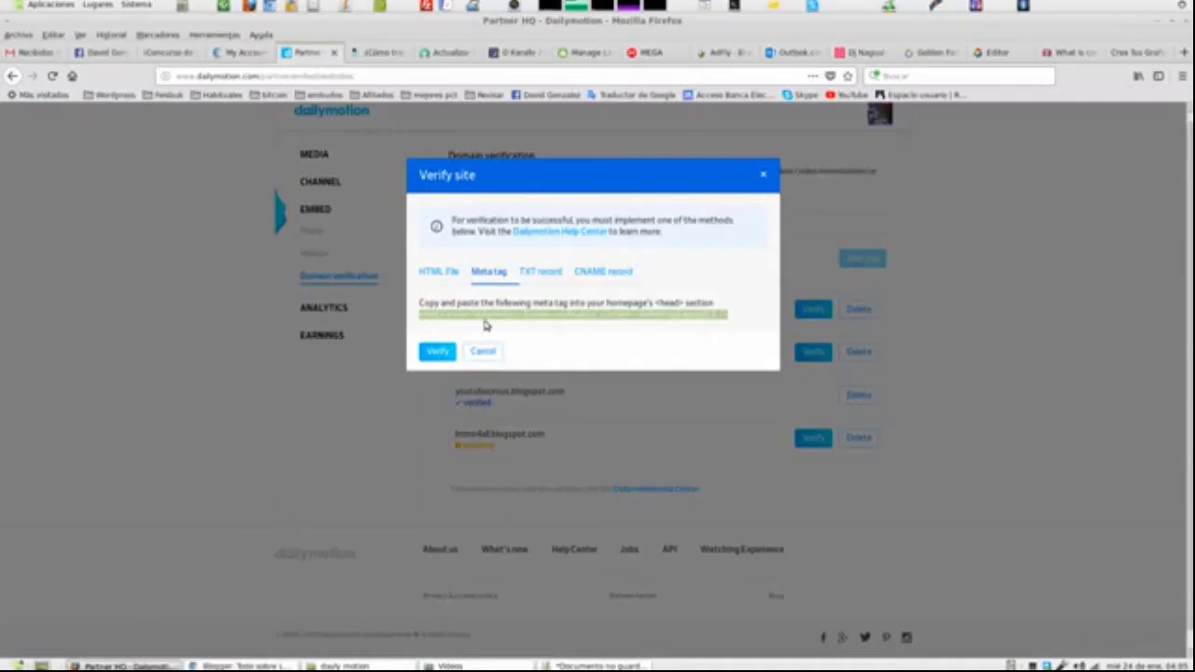
click(436, 352)
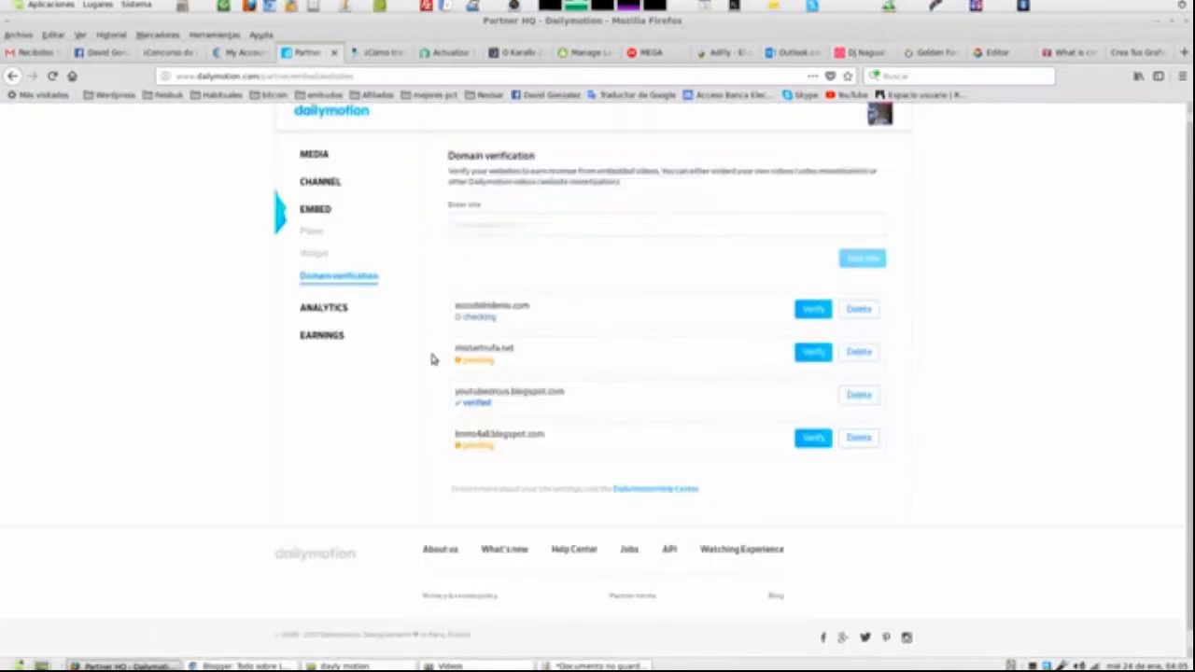